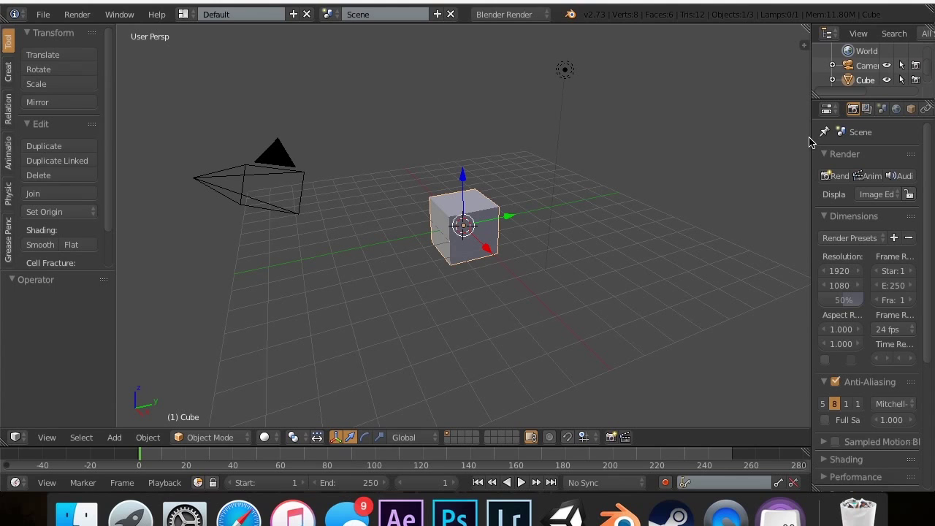
# - Add a Build modifier (Start 1, Length 100) to the cube so it is hidden at frame 1
pyautogui.moveTo(811, 139); pyautogui.dragTo(702, 150)
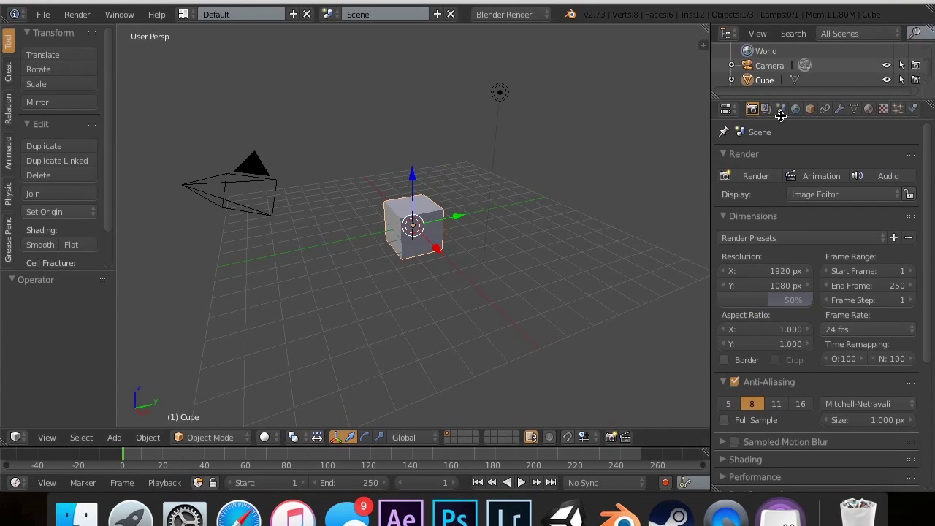
pyautogui.click(840, 108)
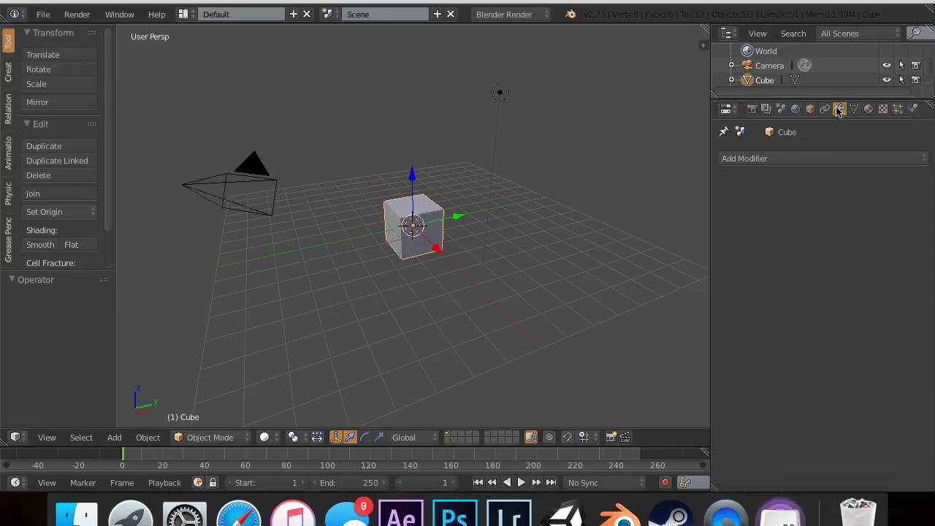
pyautogui.click(803, 159)
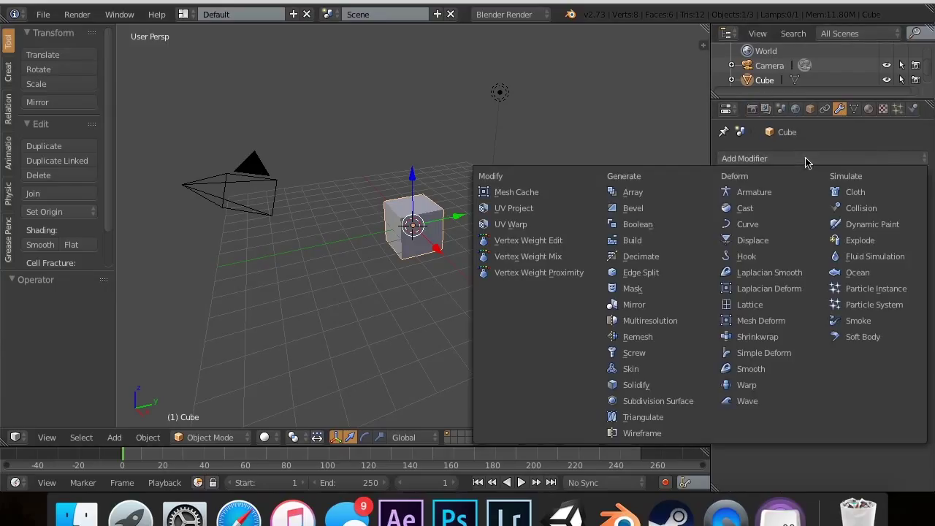
pyautogui.click(658, 248)
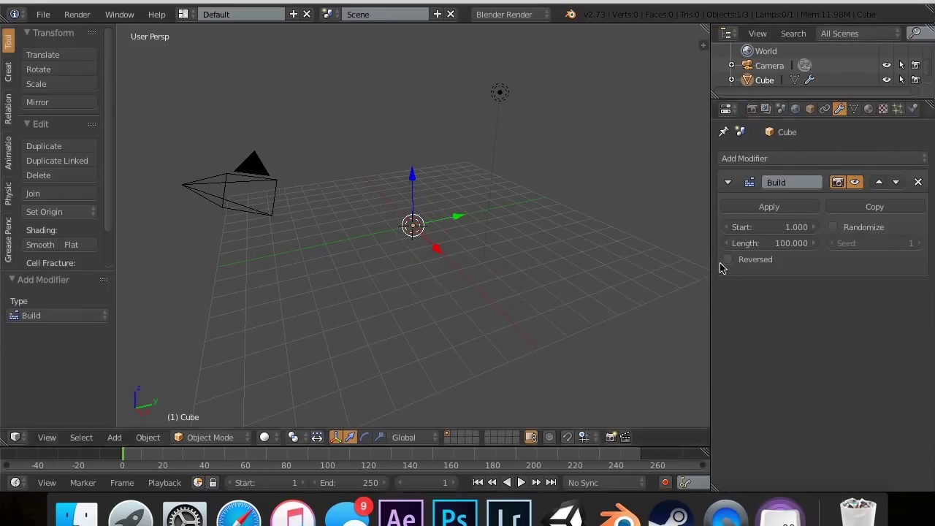
pyautogui.hscroll(3, 390, 260)
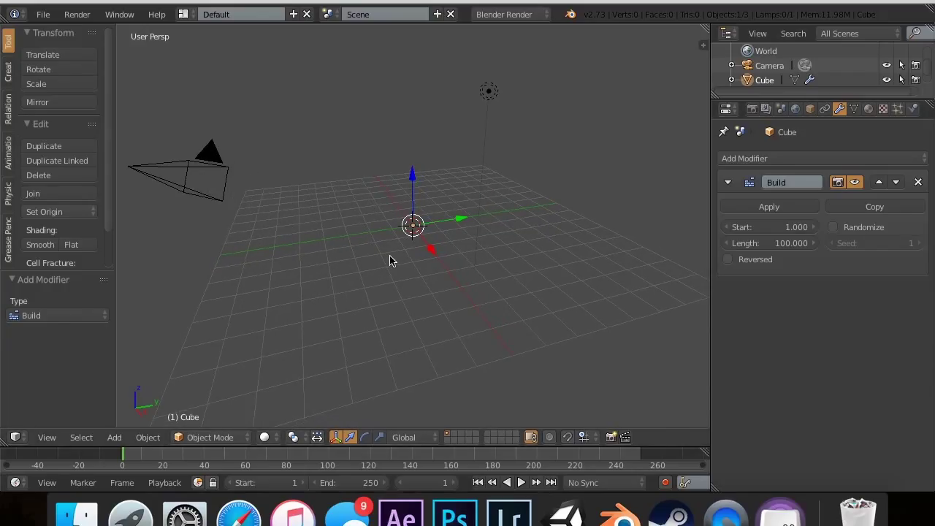
pyautogui.click(791, 227)
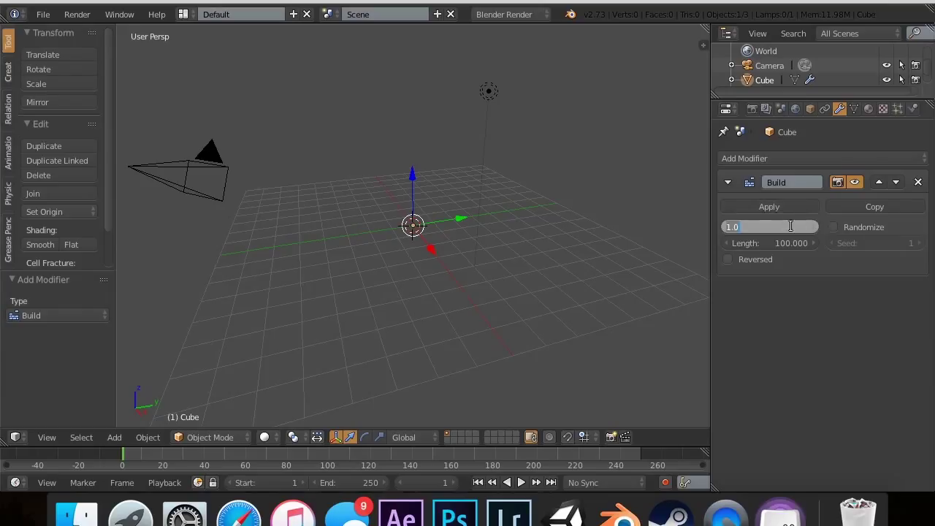
pyautogui.click(780, 310)
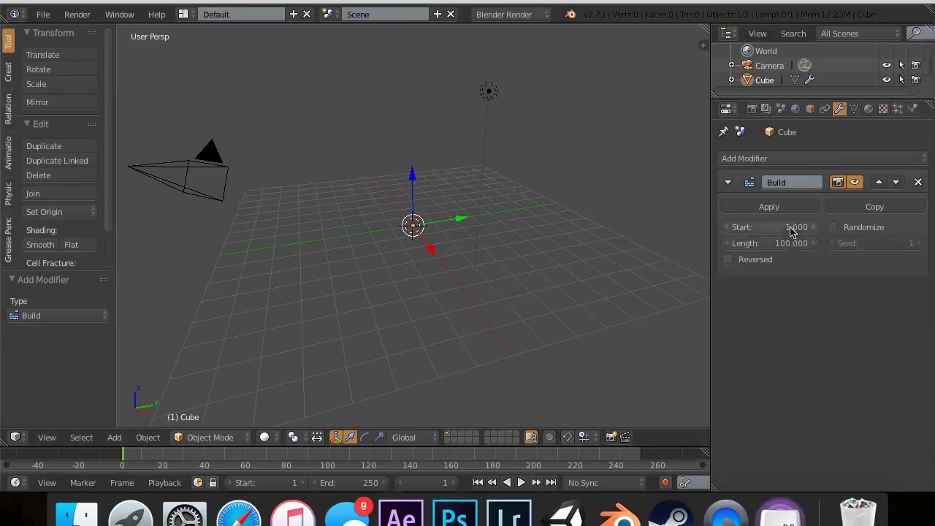
pyautogui.hotkey('alt', 'a')
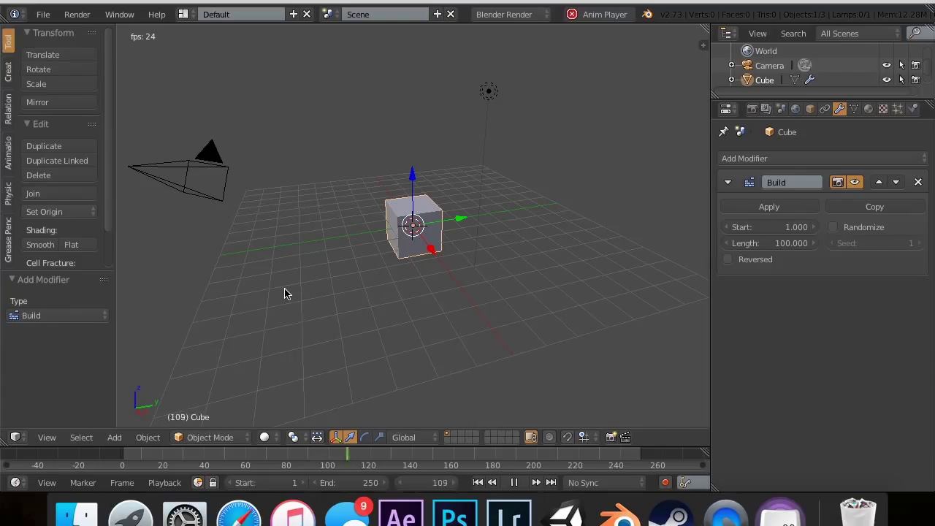
pyautogui.hotkey('alt', 'a')
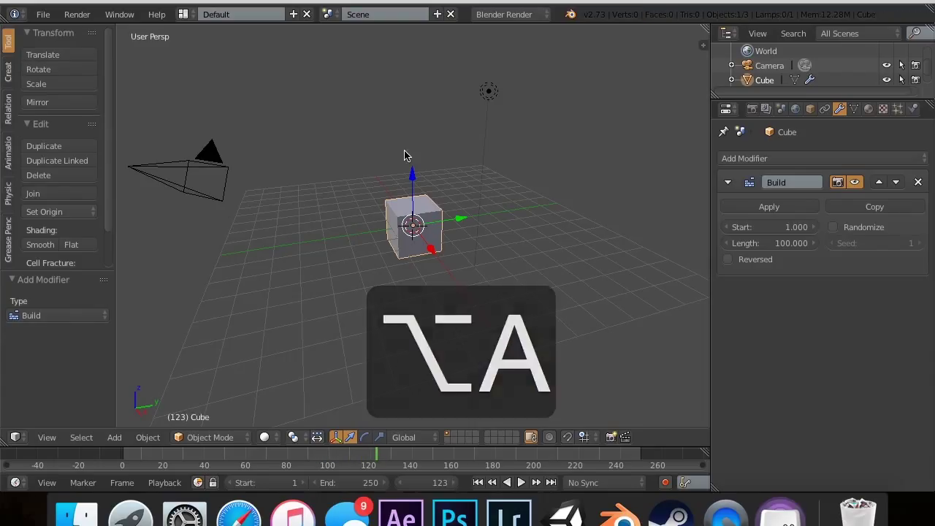
# - From frame 1, subdivide the cube's mesh once in Edit Mode and return to Object Mode
pyautogui.click(477, 483)
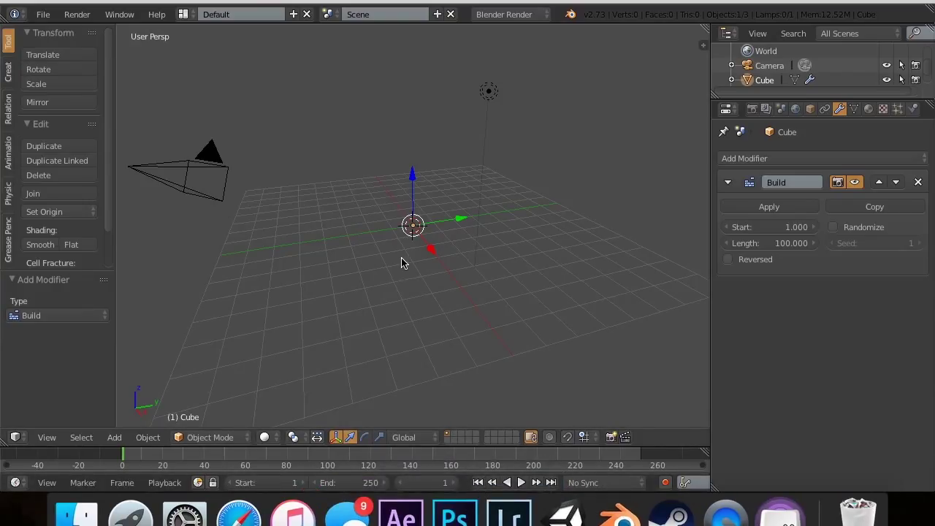
pyautogui.press('Tab')
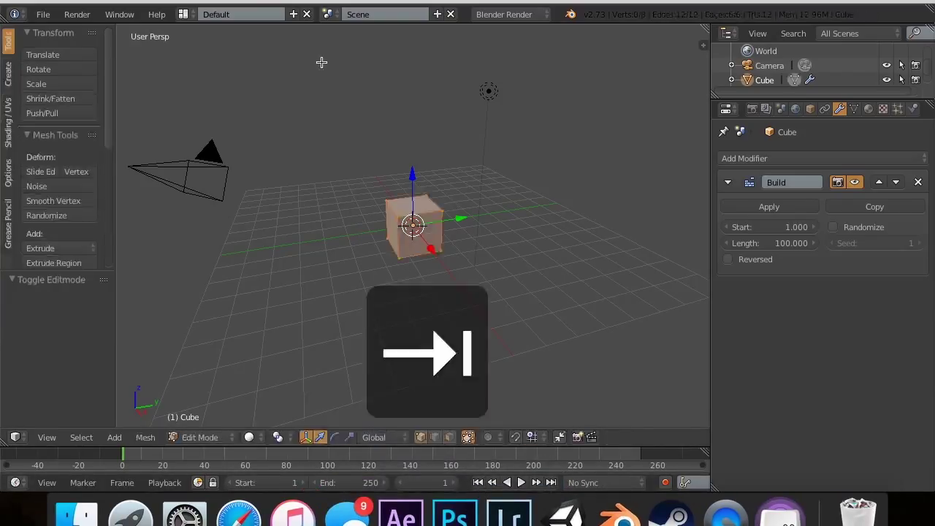
pyautogui.scroll(-3, 59, 190)
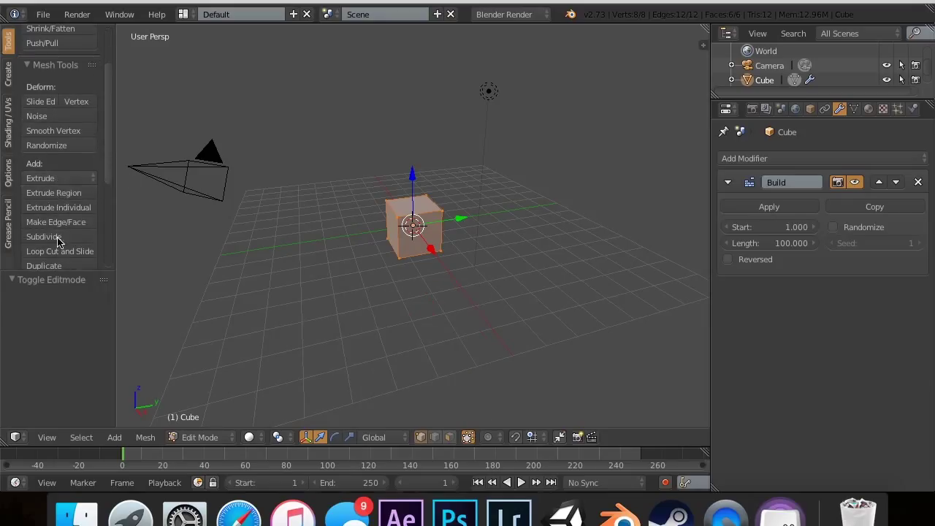
pyautogui.click(60, 236)
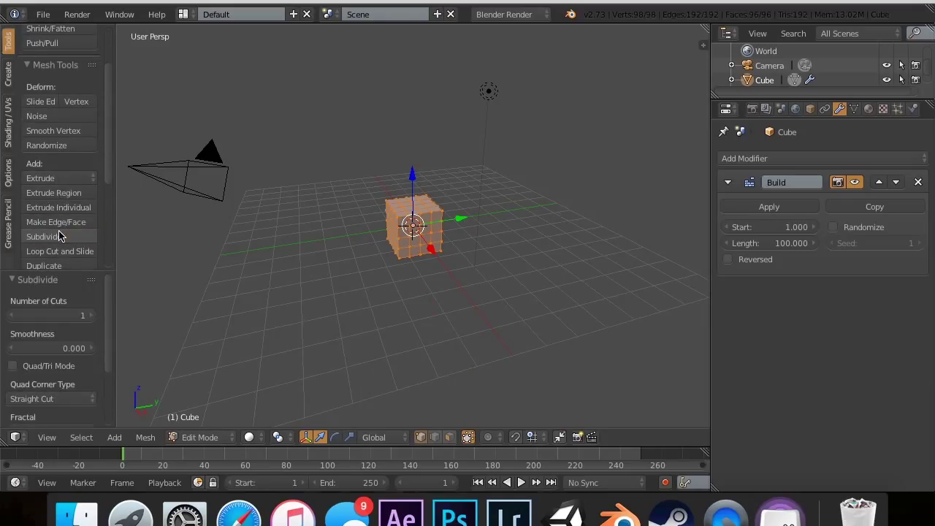
pyautogui.press('Tab')
# - Add a Triangulate modifier below Build and preview the playback
pyautogui.click(862, 163)
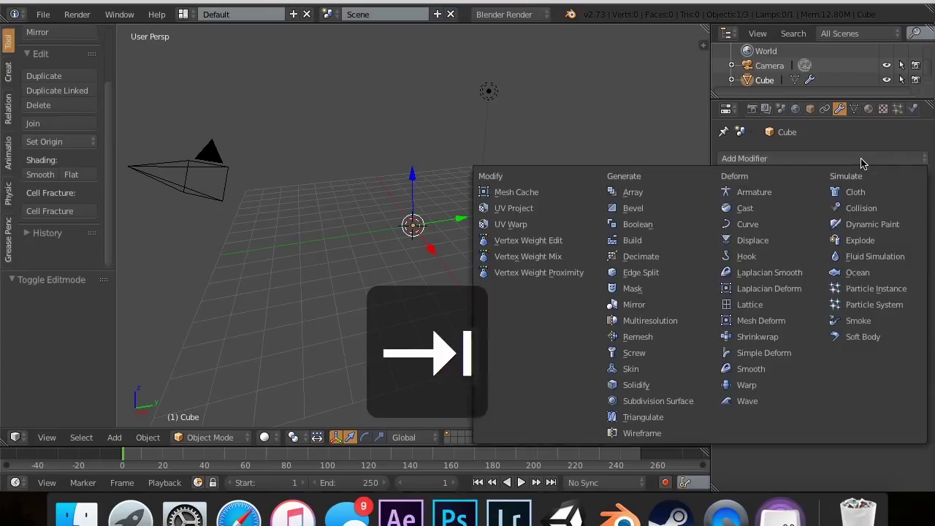
pyautogui.click(639, 417)
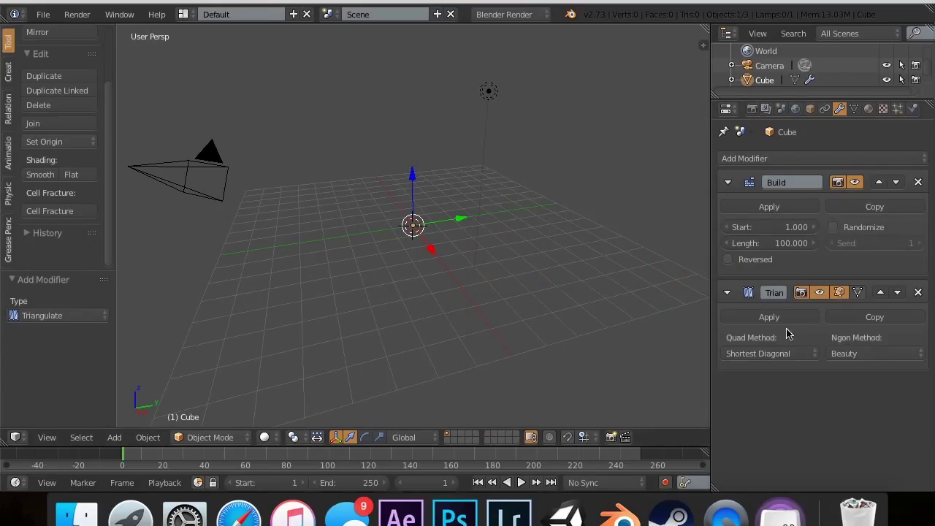
pyautogui.hotkey('alt', 'a')
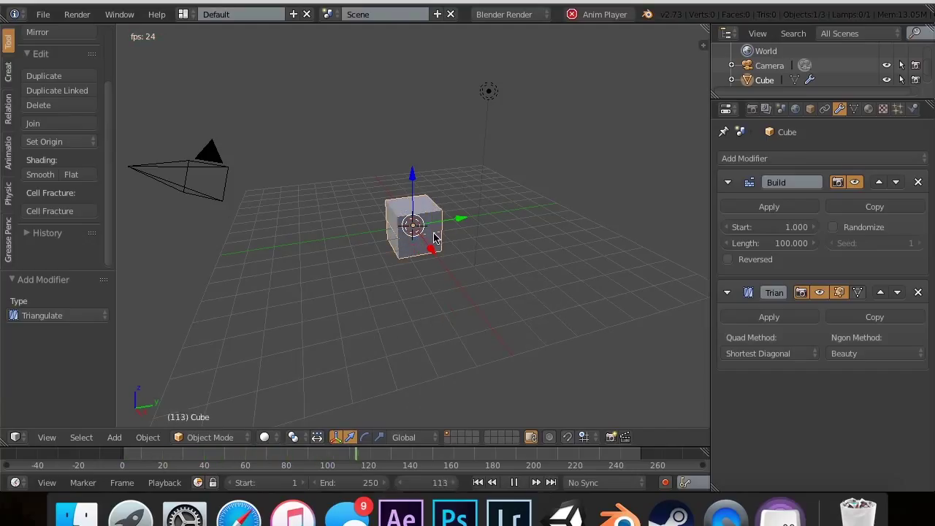
pyautogui.hotkey('alt', 'a')
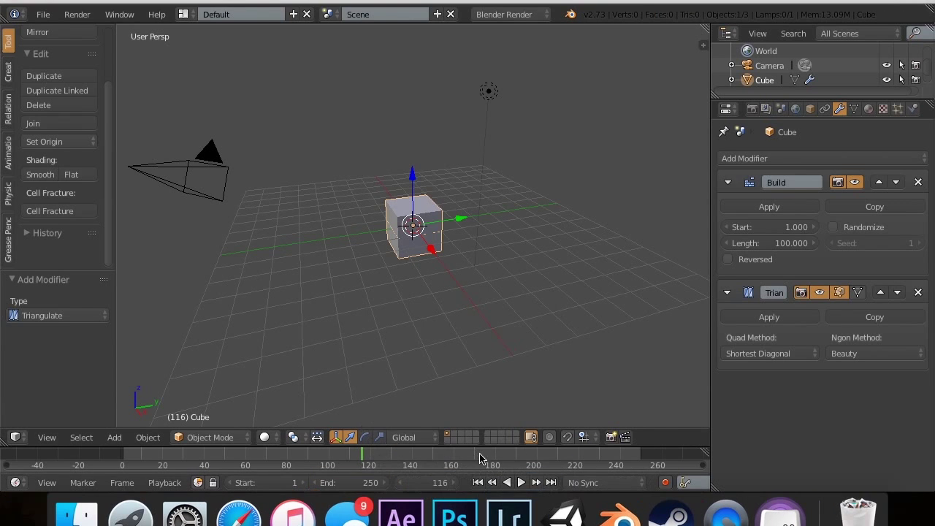
# - Move Triangulate above Build in the stack and play back the triangulated cube assembling
pyautogui.click(477, 482)
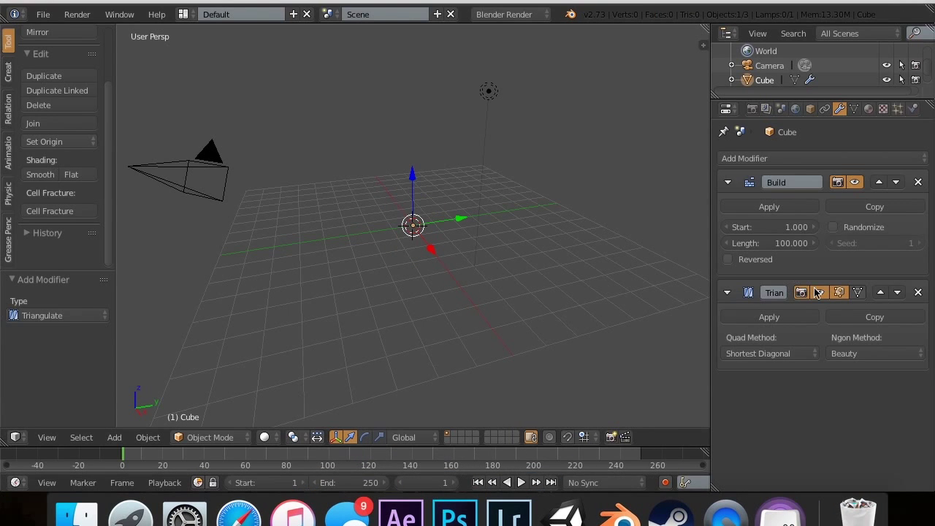
pyautogui.click(880, 291)
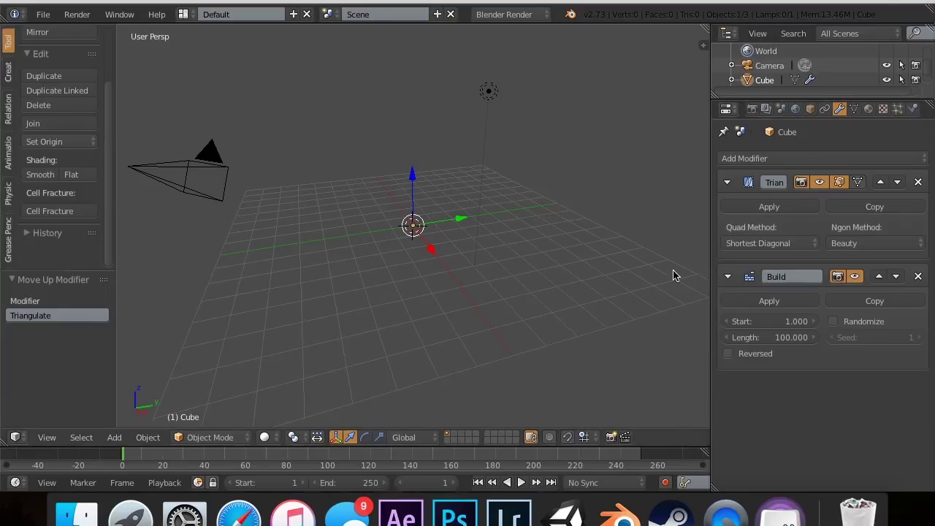
pyautogui.hotkey('alt', 'a')
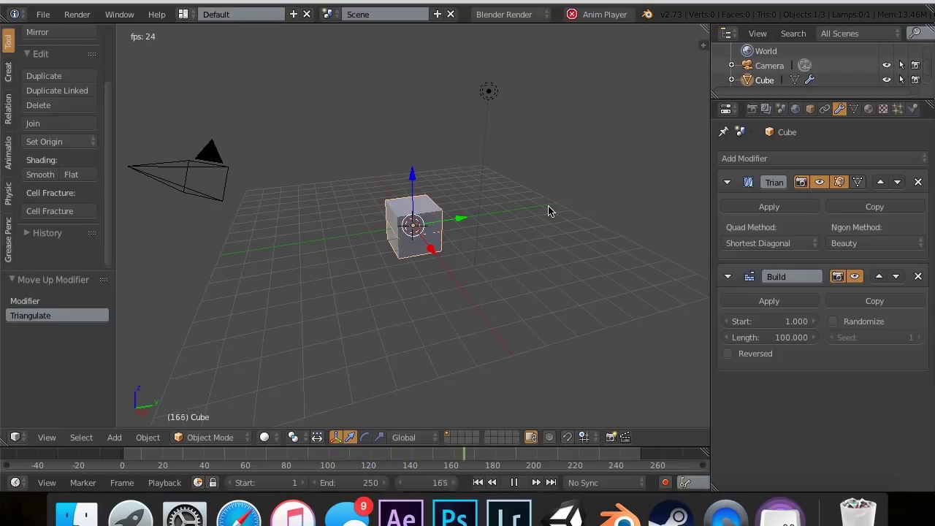
pyautogui.hotkey('alt', 'a')
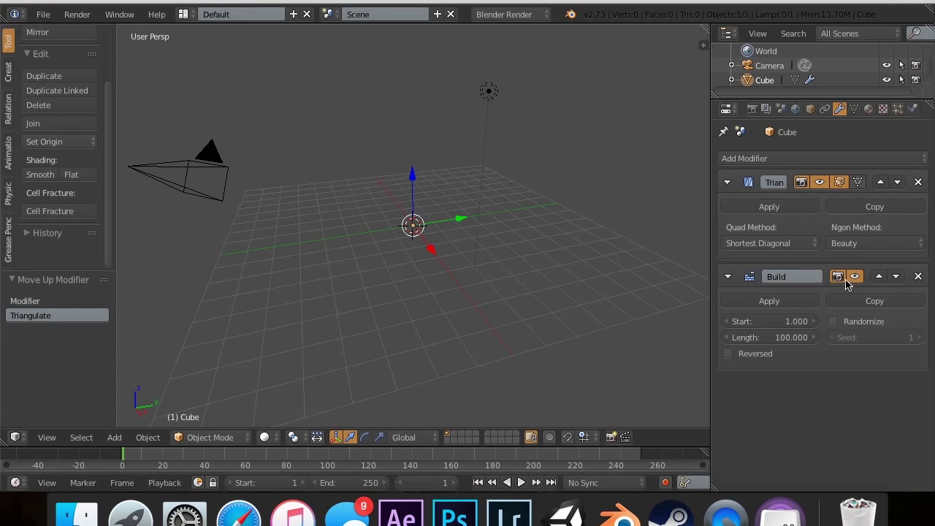
# - Enable Randomize with Seed 2 on the Build modifier and preview the random build
pyautogui.click(833, 322)
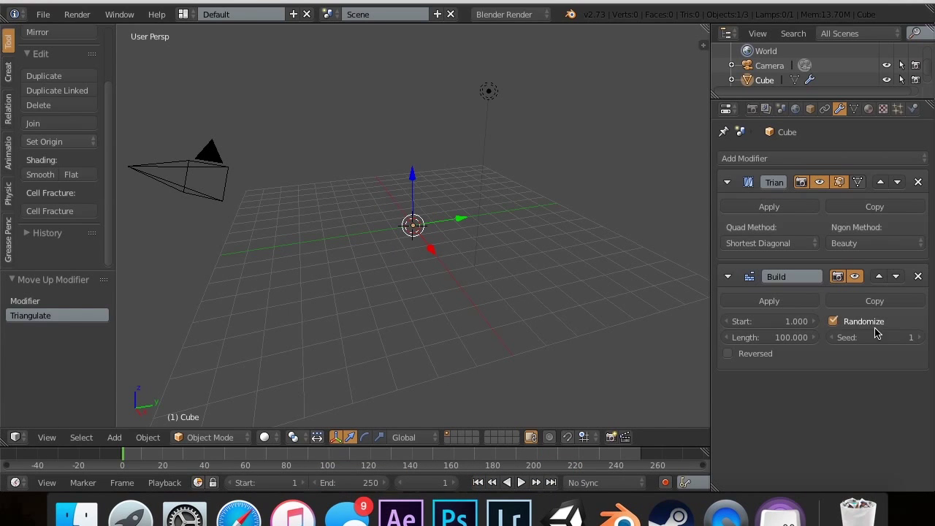
pyautogui.click(916, 338)
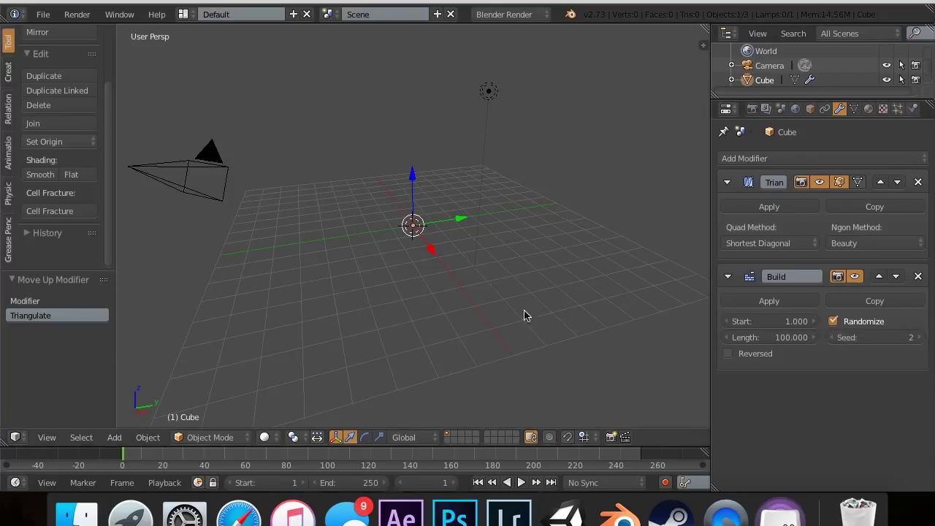
pyautogui.hotkey('alt', 'a')
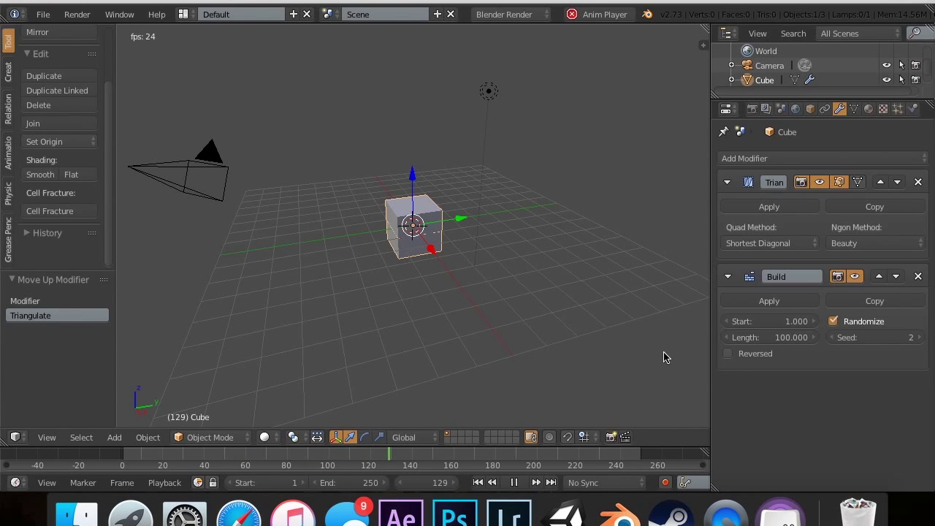
pyautogui.hotkey('alt', 'a')
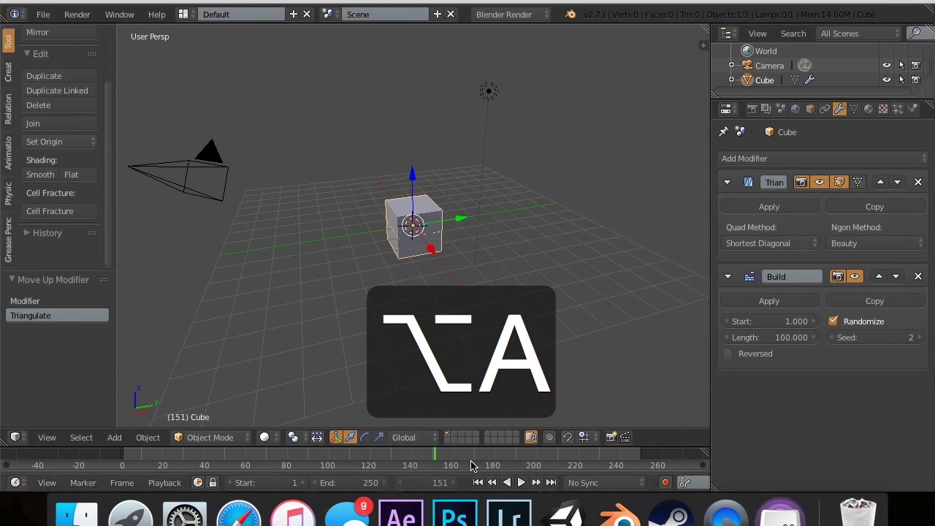
# - Tick Reversed on the Build modifier and play back the cube disassembling
pyautogui.click(477, 483)
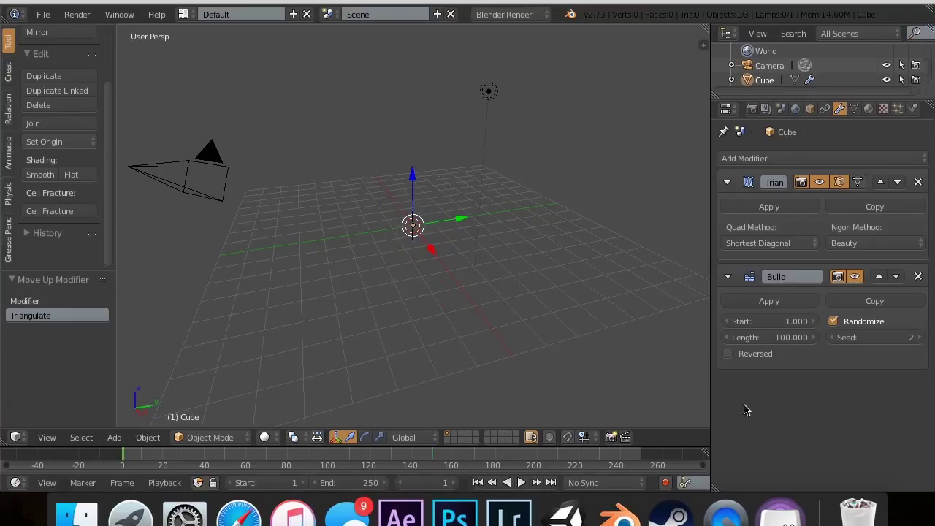
pyautogui.click(741, 358)
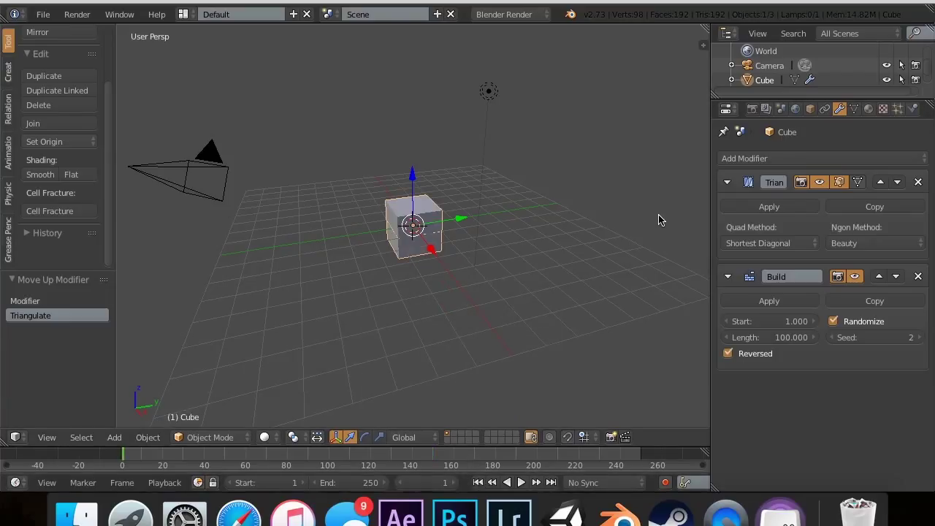
pyautogui.hotkey('alt', 'a')
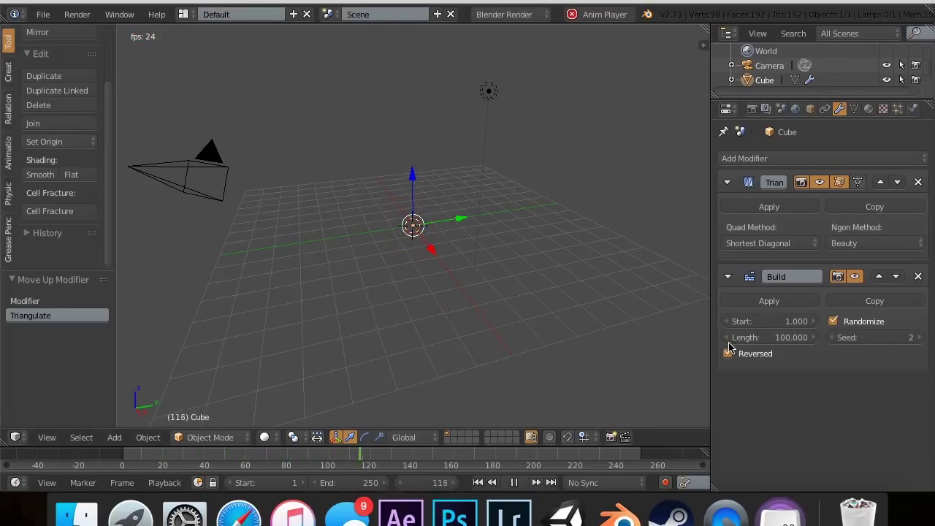
pyautogui.hotkey('alt', 'a')
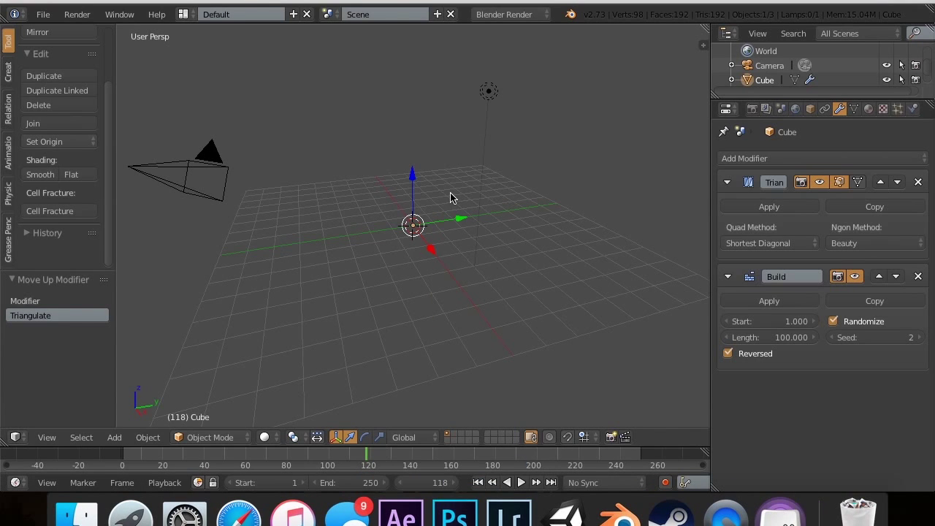
# - Reload the start-up file to reset to the default scene
pyautogui.press('super+n')
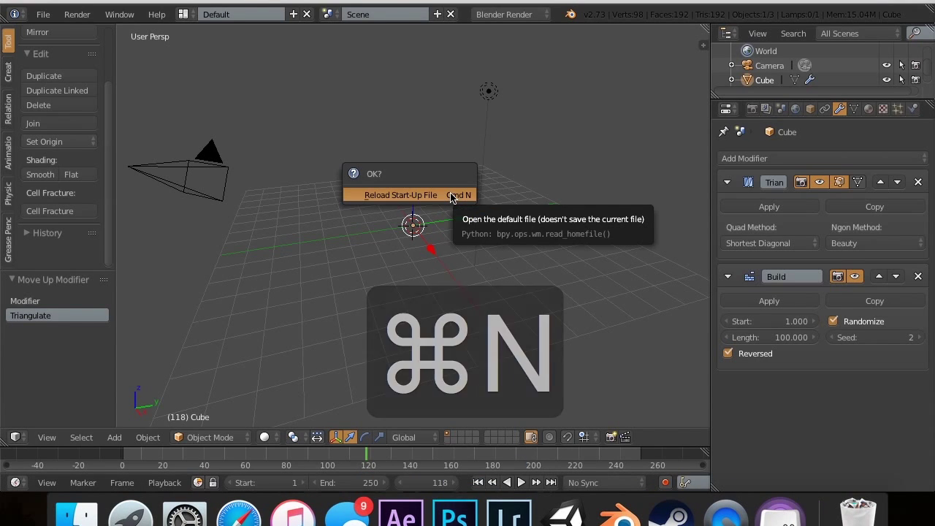
pyautogui.click(451, 196)
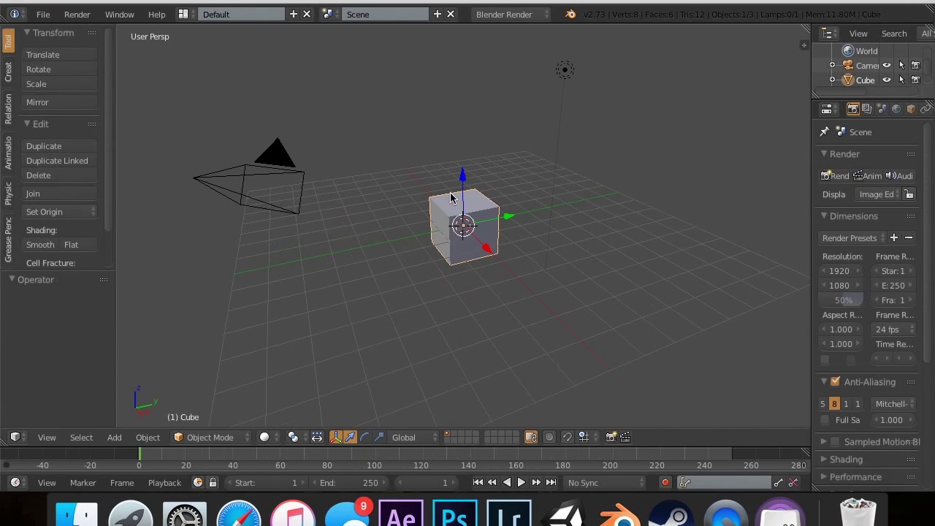
pyautogui.scroll(-2, 916, 106)
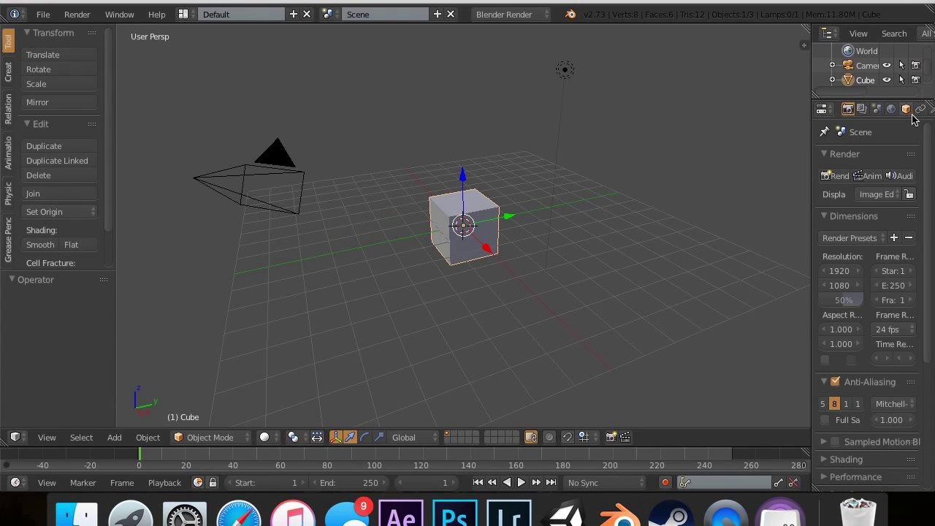
pyautogui.click(911, 108)
pyautogui.click(847, 158)
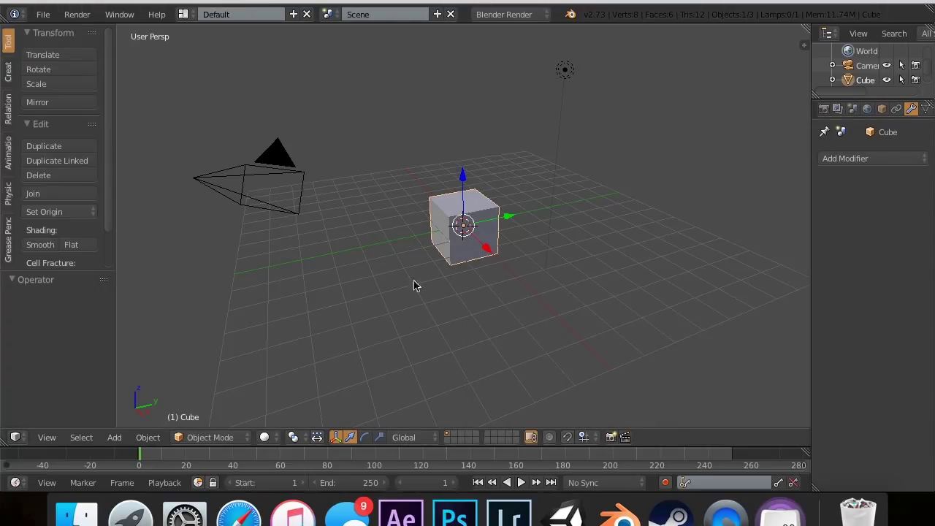
# - Delete the default cube and add a UV Sphere (32 segments, 16 rings, size 1)
pyautogui.press('x')
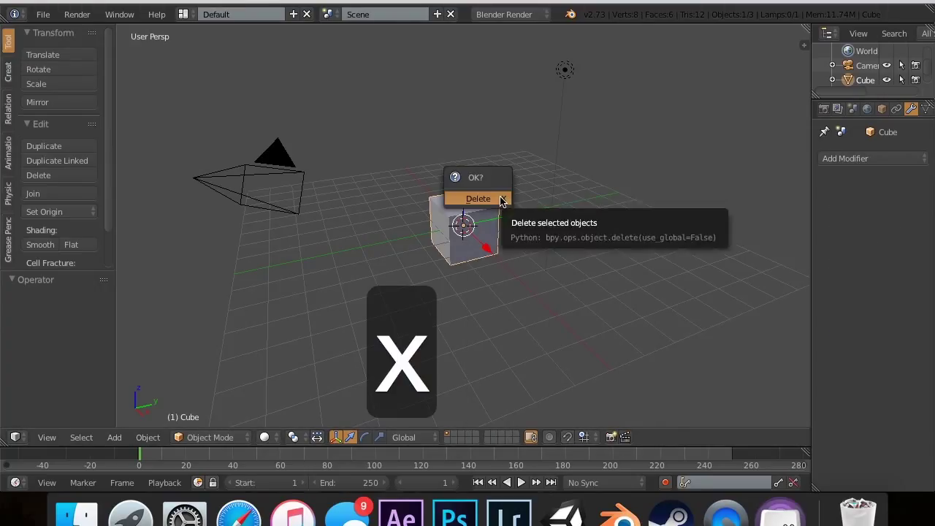
pyautogui.click(500, 200)
pyautogui.hotkey('shift', 'a')
pyautogui.moveTo(501, 198)
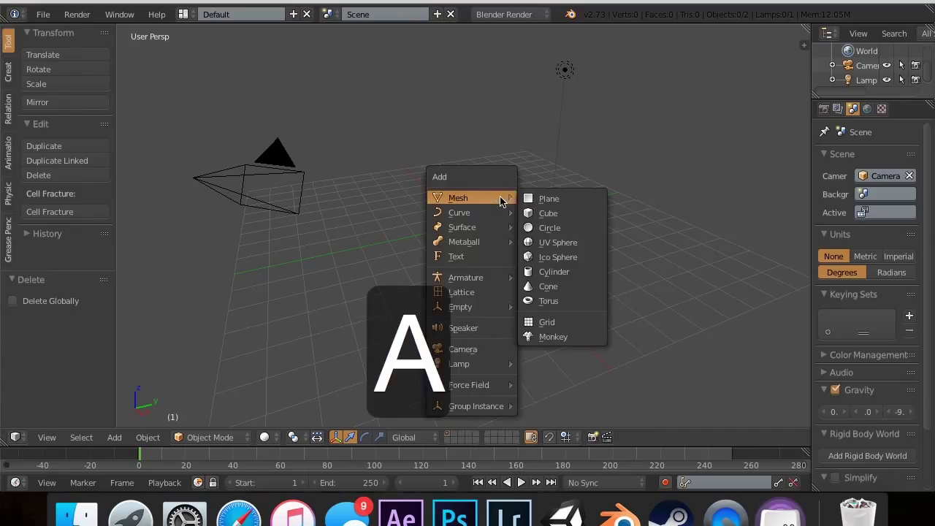
pyautogui.click(556, 246)
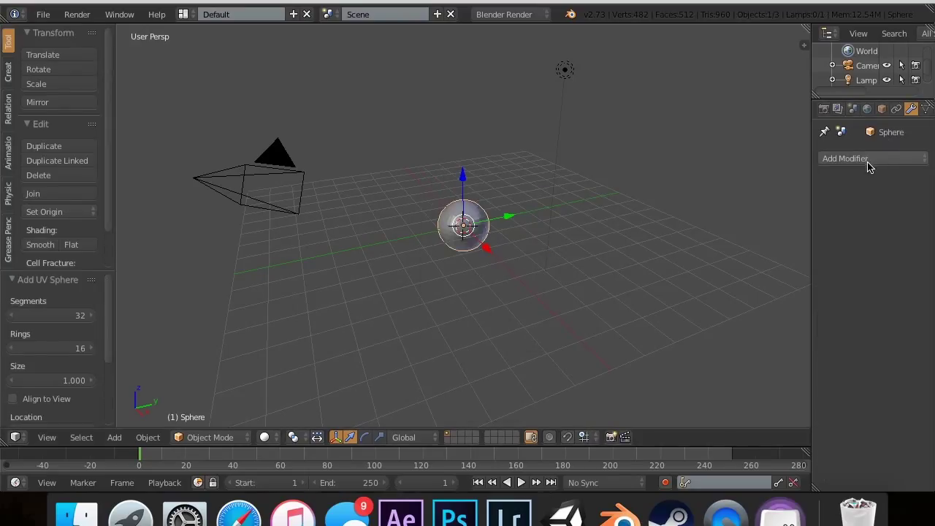
# - Add a Decimate modifier in Collapse mode and drag its ratio down to 0.0226, leaving 20 faces
pyautogui.scroll(8, 475, 201)
pyautogui.scroll(-3, 473, 199)
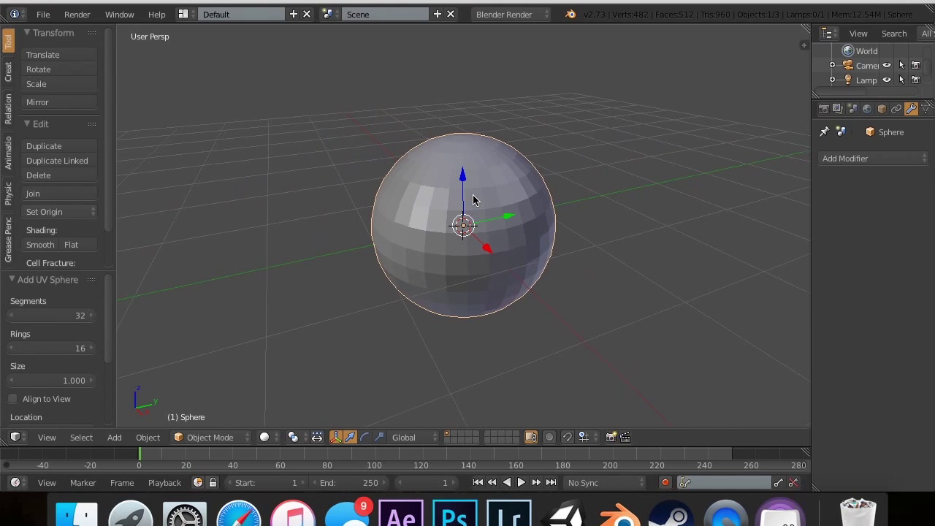
pyautogui.click(871, 161)
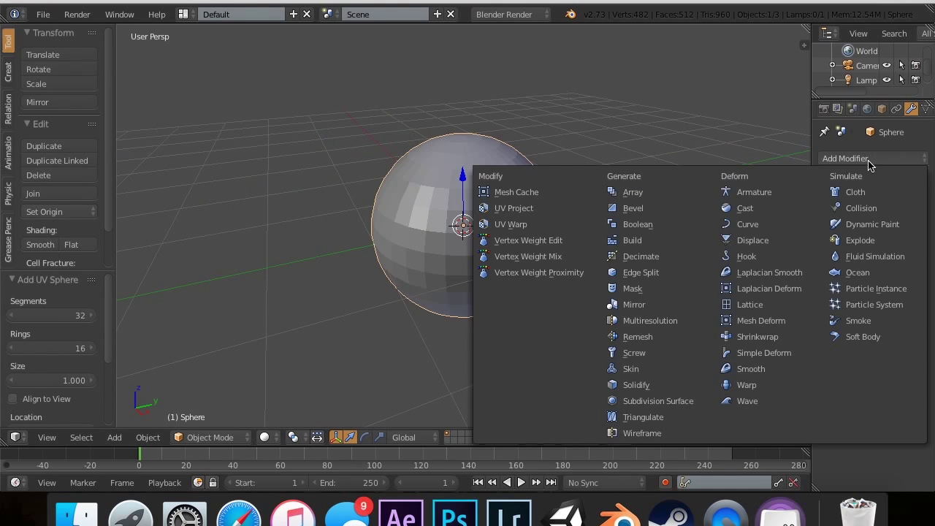
pyautogui.click(677, 263)
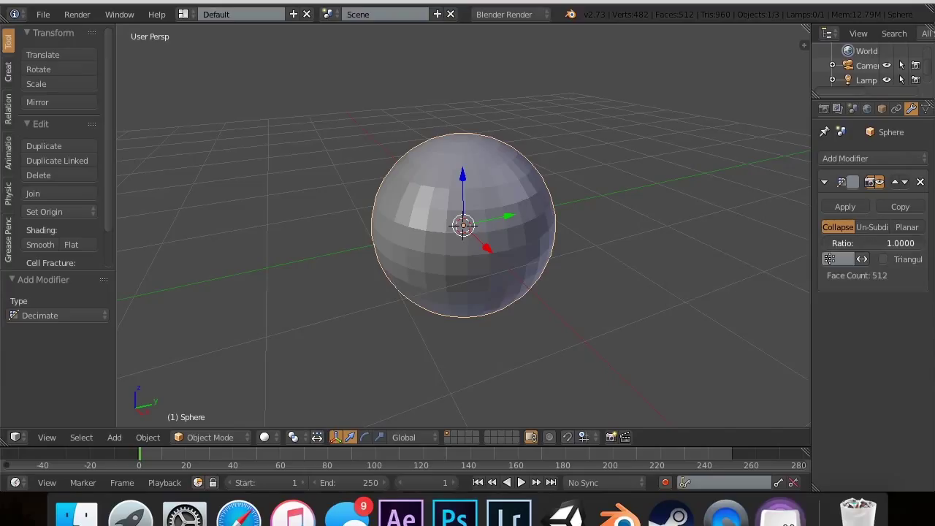
pyautogui.moveTo(901, 243); pyautogui.dragTo(805, 244)
pyautogui.moveTo(620, 236); pyautogui.dragTo(620, 234, button='middle')
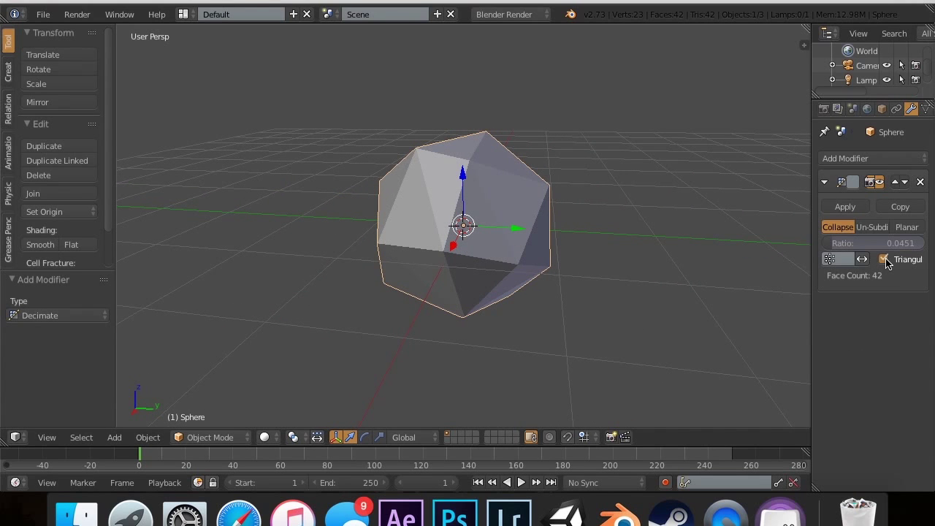
pyautogui.moveTo(864, 243)
pyautogui.mouseDown()
pyautogui.moveTo(880, 243)
pyautogui.moveTo(829, 243)
pyautogui.moveTo(865, 250)
pyautogui.mouseUp()
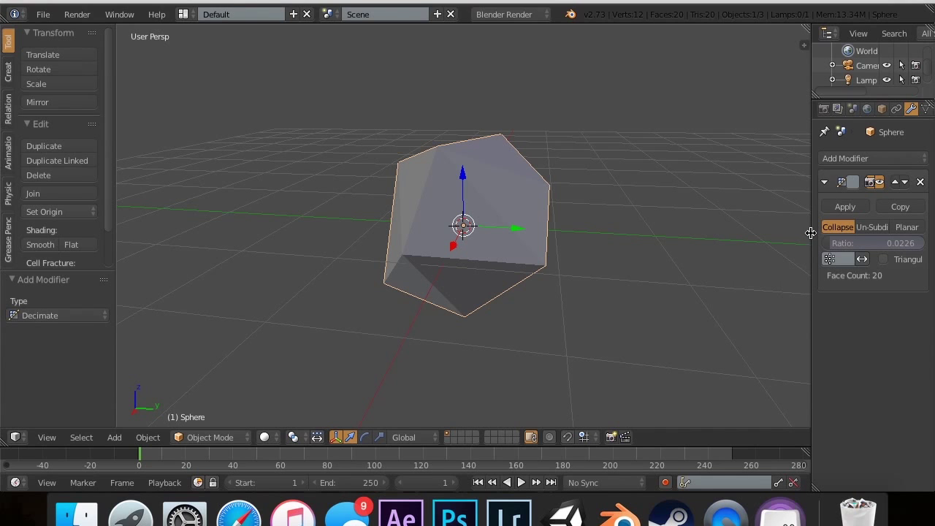
pyautogui.moveTo(811, 233); pyautogui.dragTo(696, 252)
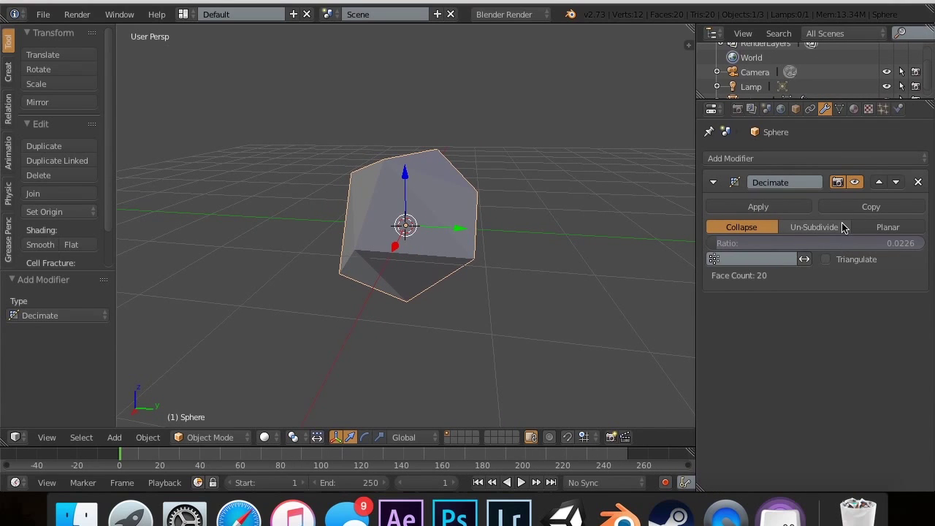
# - Compare Un-Subdivide at 2, 3 and 4 iterations, then switch to Planar mode (5°, 422 faces)
pyautogui.click(843, 229)
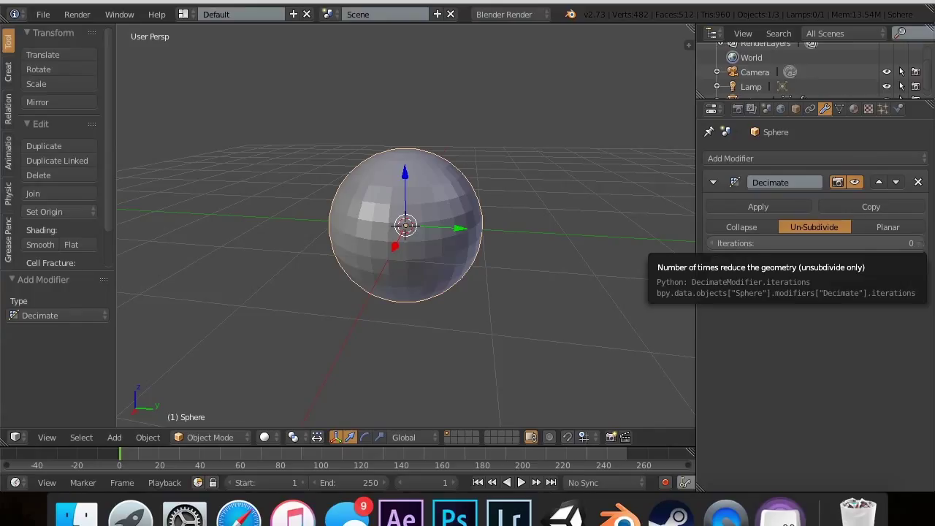
pyautogui.click(919, 243)
pyautogui.click(920, 243)
pyautogui.click(920, 243)
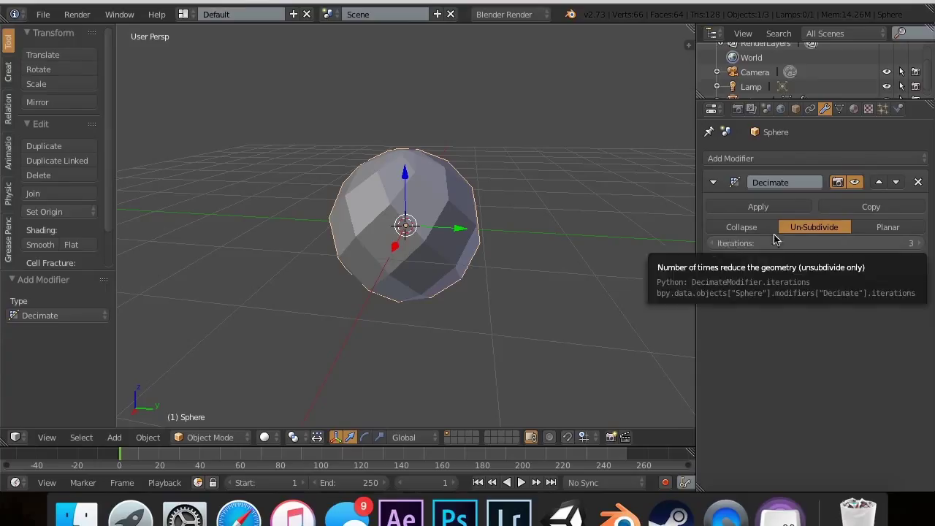
pyautogui.click(919, 244)
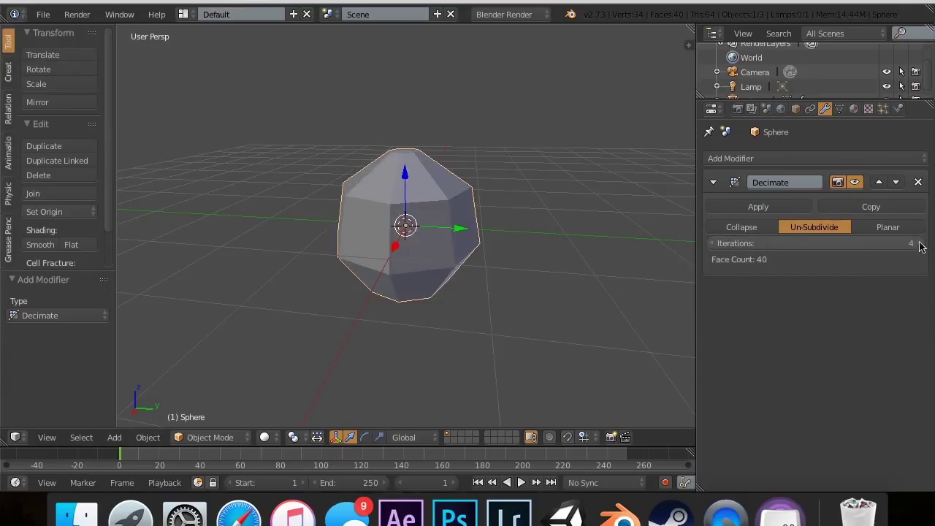
pyautogui.click(713, 243)
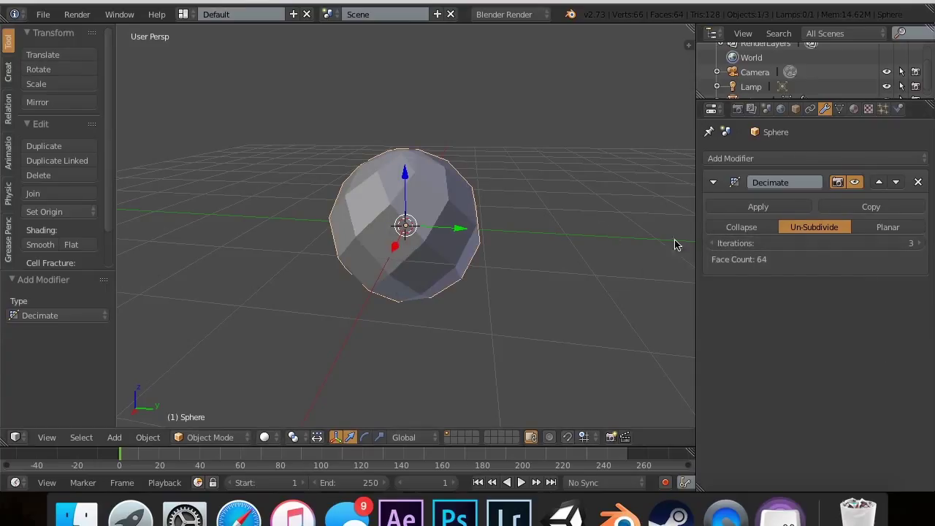
pyautogui.click(712, 244)
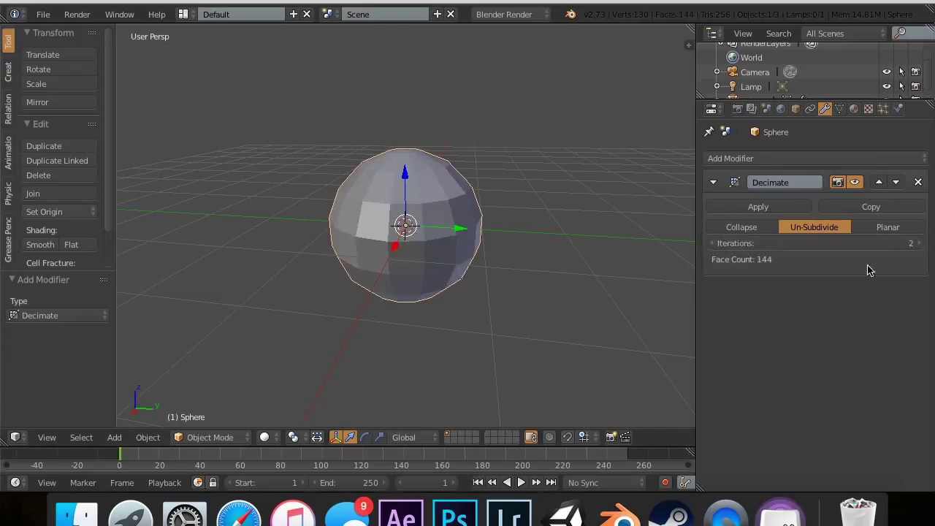
pyautogui.click(918, 245)
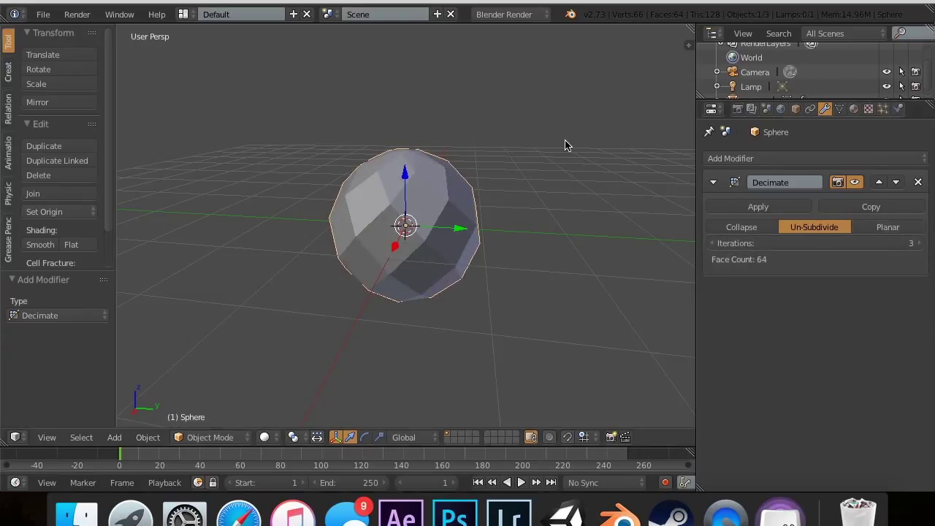
pyautogui.click(895, 228)
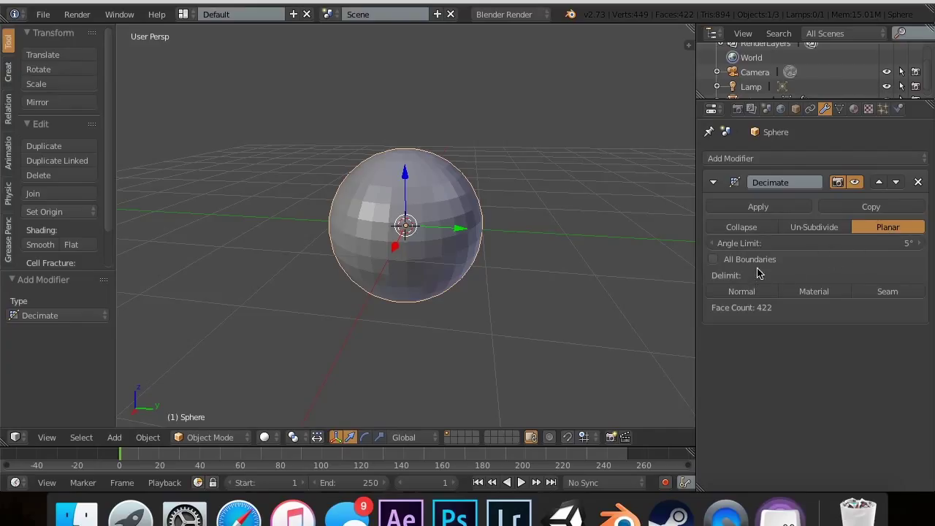
# - Enable All Boundaries, try Normal, Material then Seam delimit, and settle the angle limit at 24° (41 faces)
pyautogui.moveTo(782, 248); pyautogui.dragTo(880, 243)
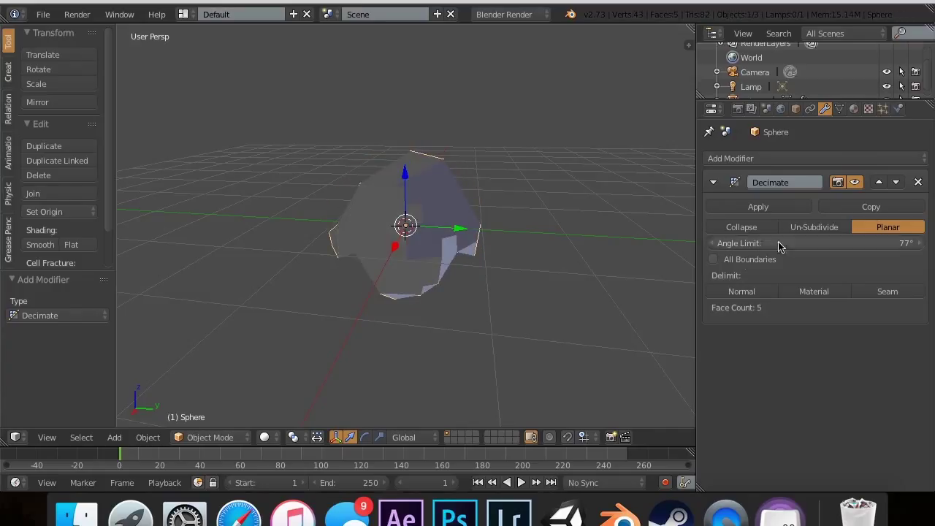
pyautogui.click(713, 260)
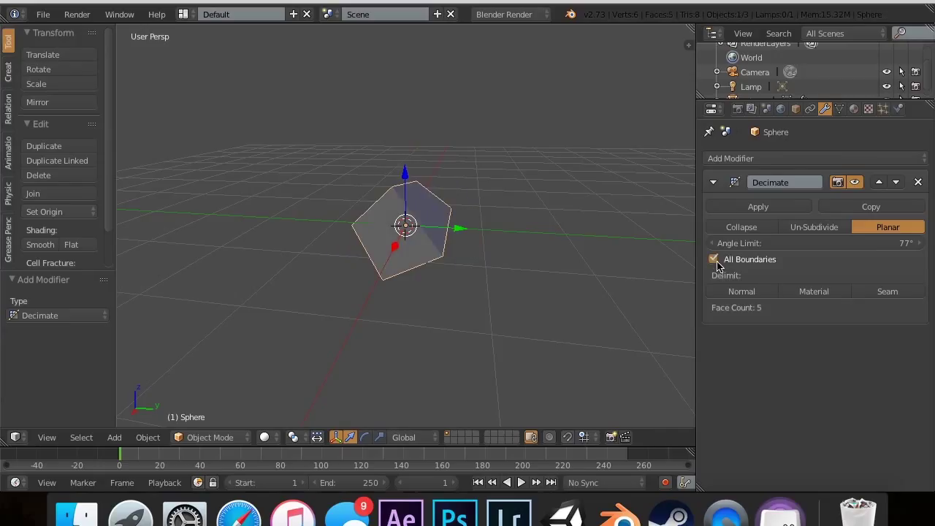
pyautogui.moveTo(789, 245)
pyautogui.mouseDown()
pyautogui.moveTo(720, 245)
pyautogui.moveTo(774, 245)
pyautogui.mouseUp()
pyautogui.click(739, 293)
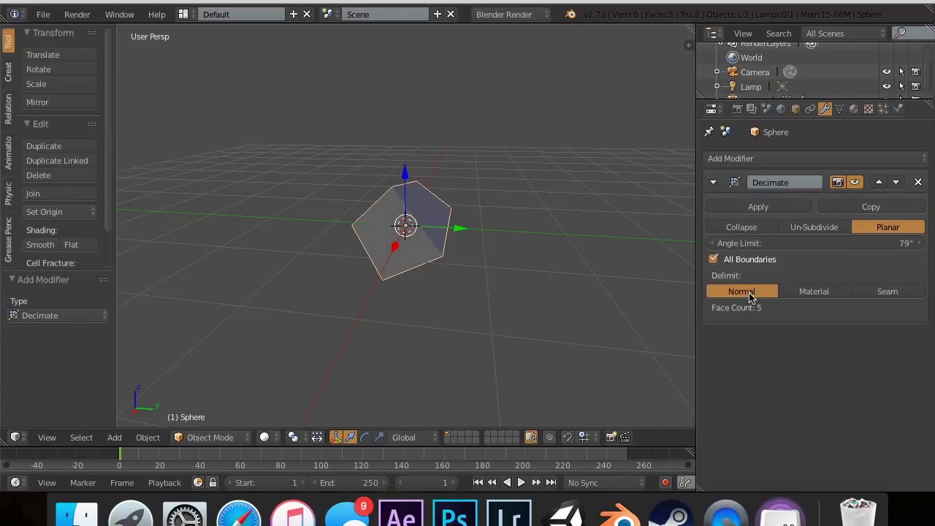
pyautogui.moveTo(842, 248); pyautogui.dragTo(804, 248)
pyautogui.click(837, 293)
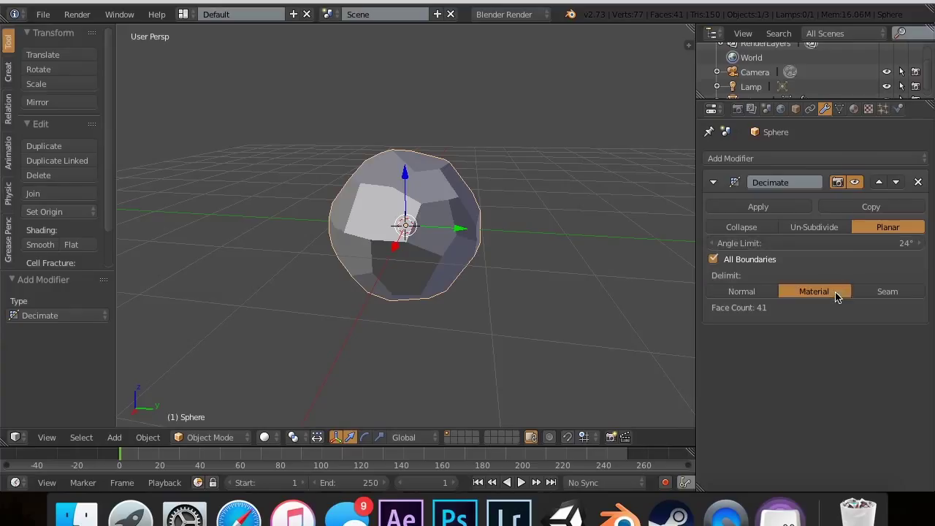
pyautogui.click(882, 292)
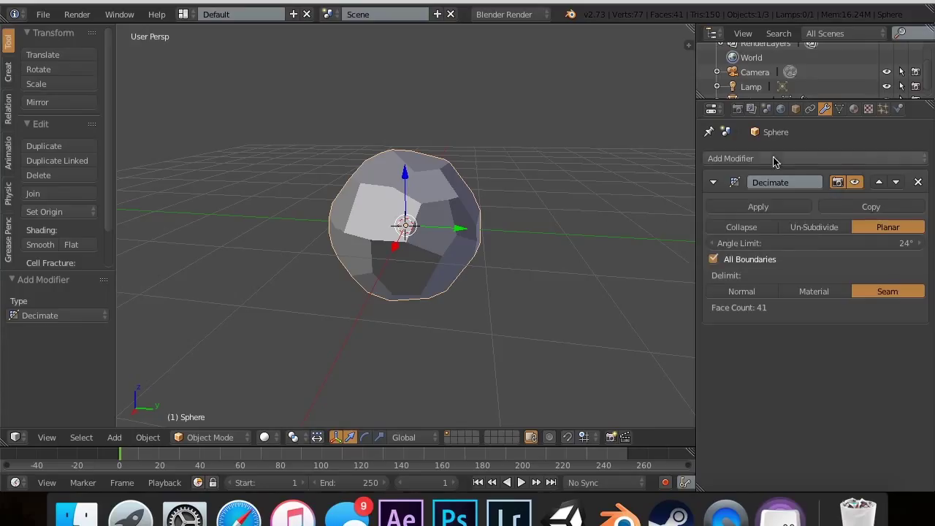
pyautogui.click(832, 161)
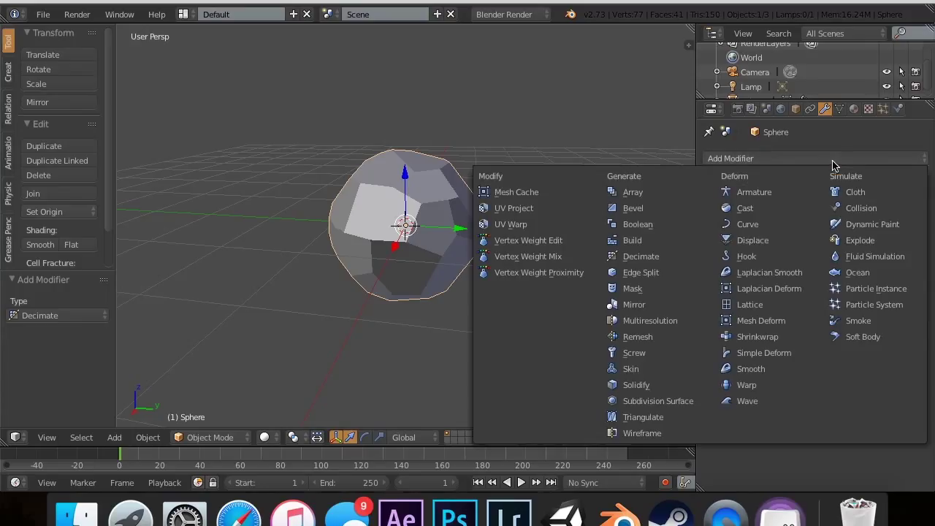
# - Set the Planar angle limit to 0° and keyframe it on frame 1, restoring 512 faces
pyautogui.click(825, 163)
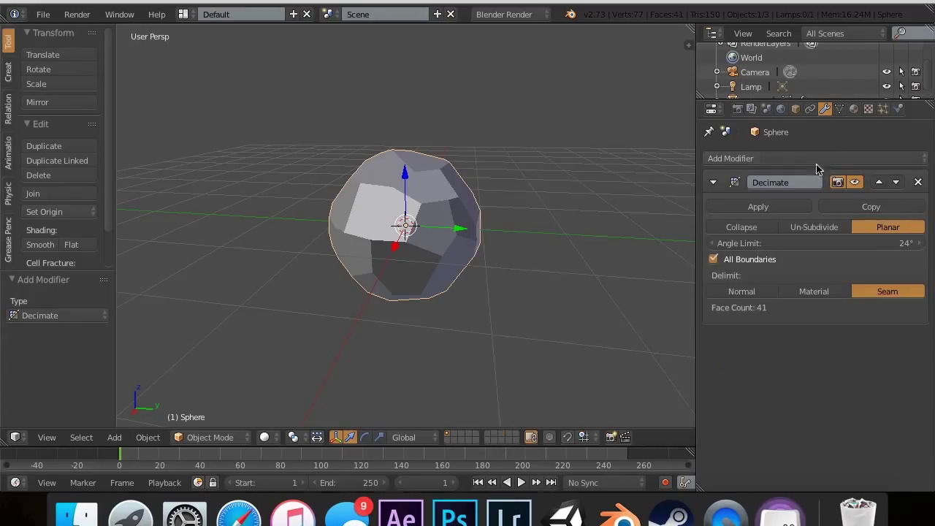
pyautogui.rightClick(775, 243)
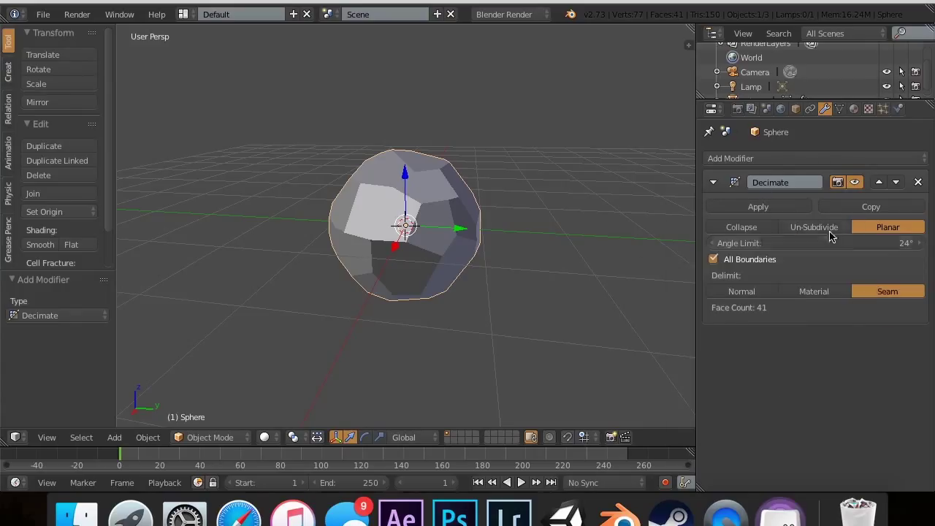
pyautogui.click(831, 231)
pyautogui.click(884, 227)
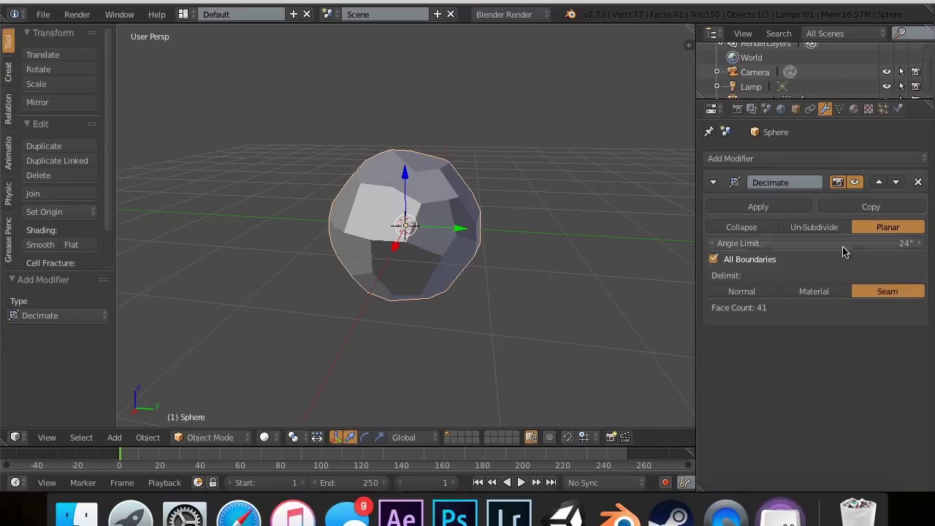
pyautogui.moveTo(841, 244); pyautogui.dragTo(803, 244)
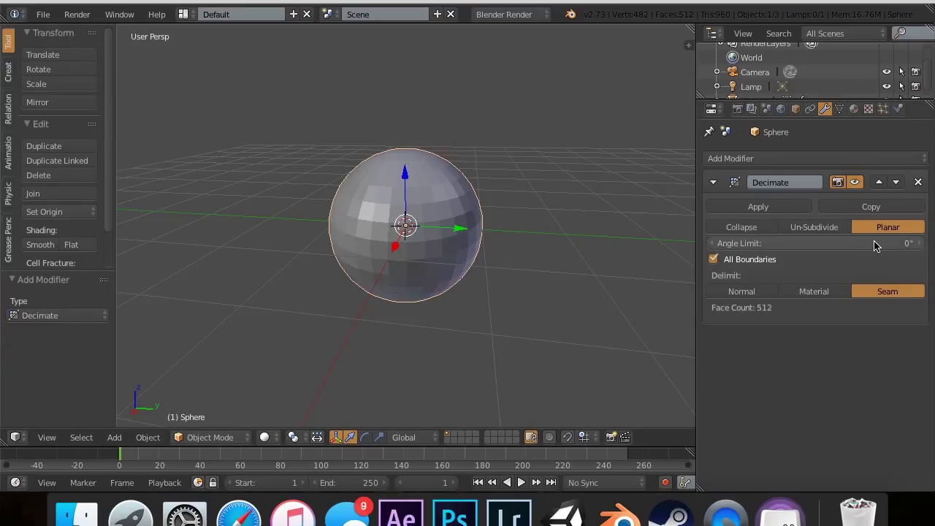
pyautogui.rightClick(875, 245)
pyautogui.click(875, 243)
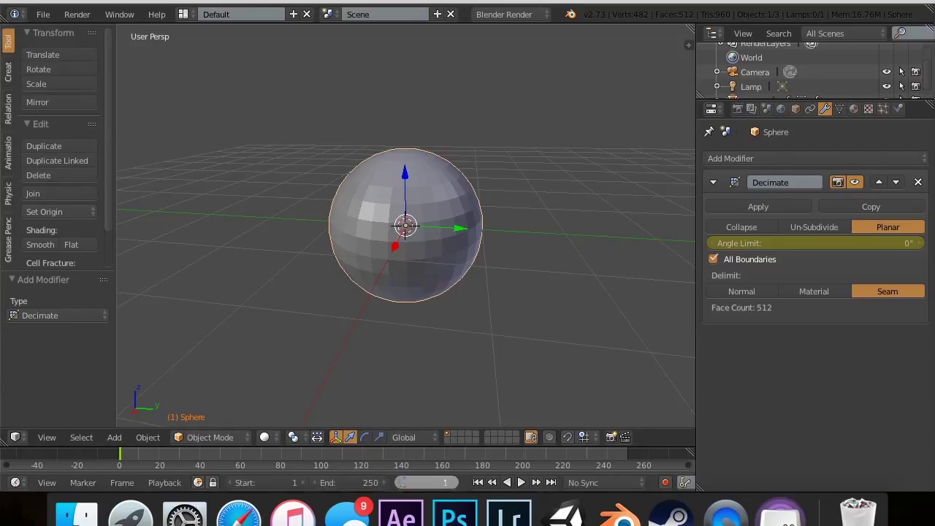
# - Go to frame 100 and set the angle limit to 180°, dissolving the sphere to 0 faces
pyautogui.write('100')
pyautogui.press('Return')
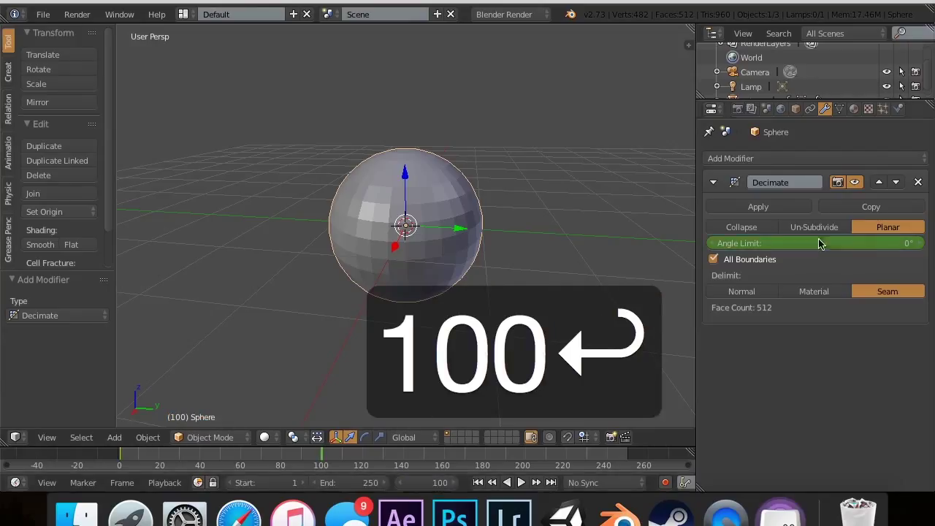
pyautogui.click(878, 245)
pyautogui.write('180')
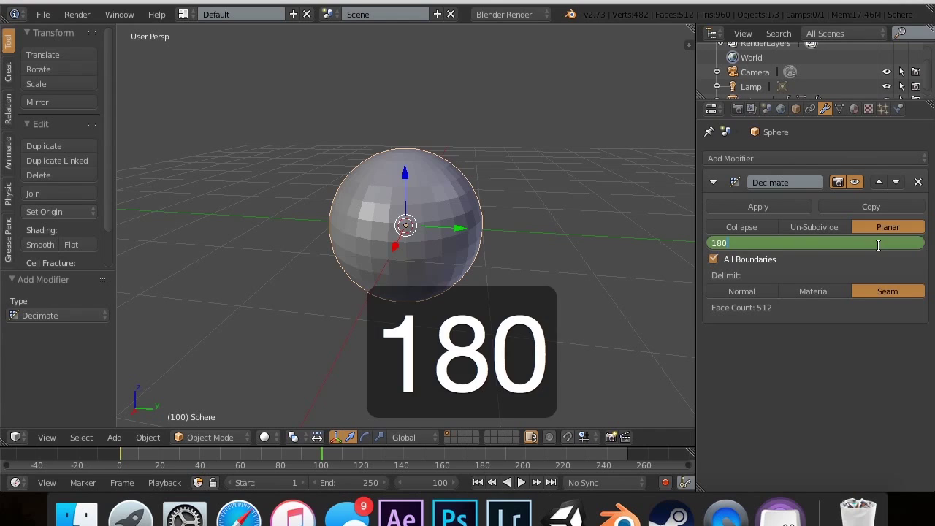
pyautogui.press('Return')
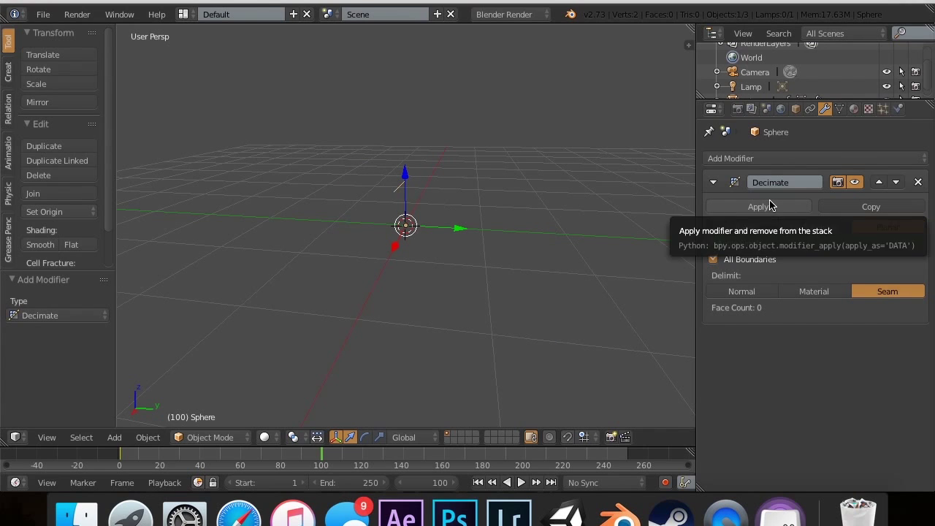
# - Preview the animation from frame 1
pyautogui.click(478, 483)
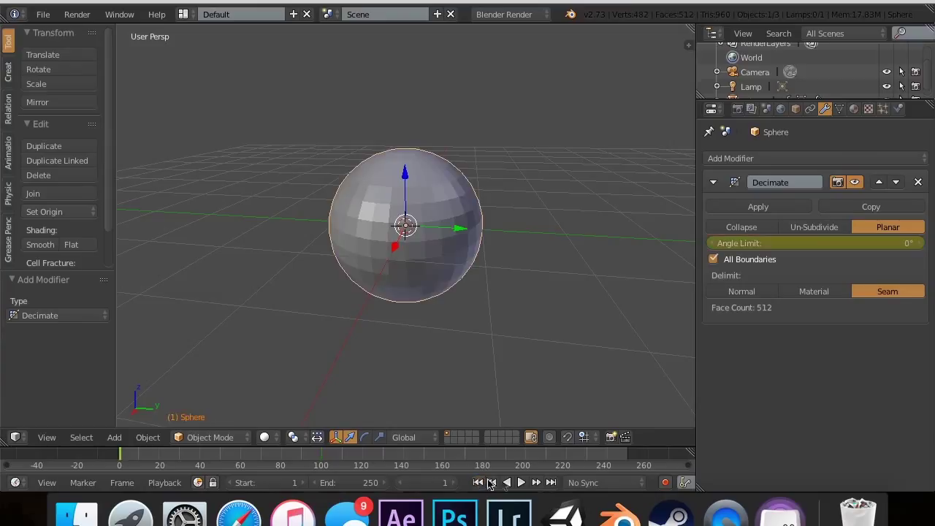
pyautogui.click(521, 482)
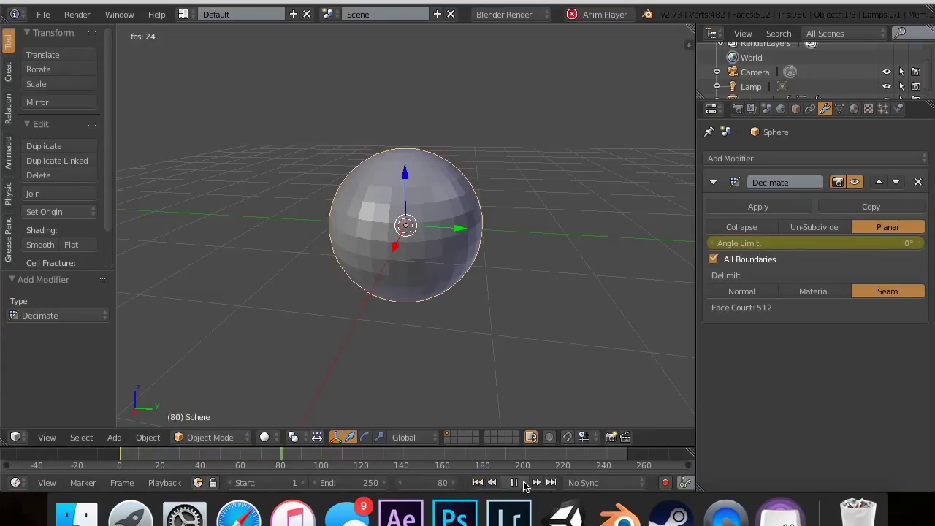
pyautogui.click(515, 483)
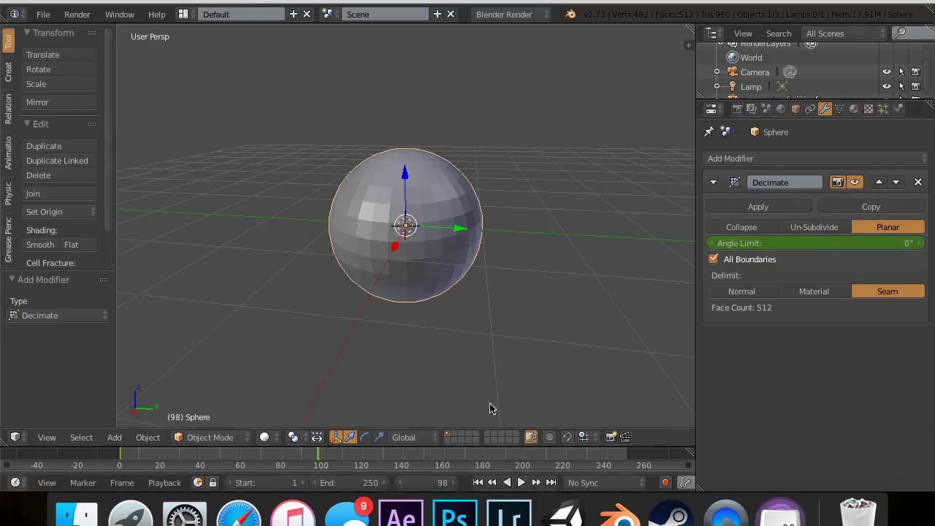
# - Keyframe a 180° angle limit on frame 100
pyautogui.moveTo(431, 482); pyautogui.dragTo(468, 483)
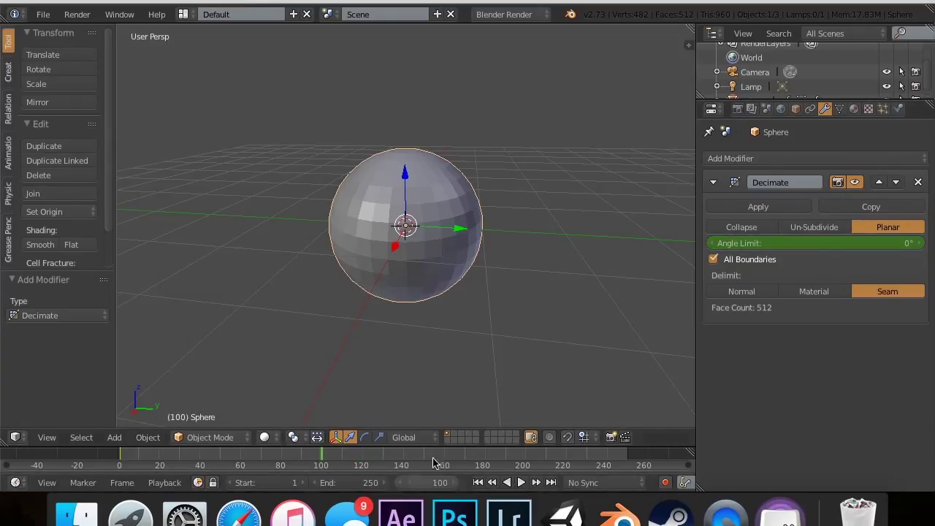
pyautogui.click(871, 238)
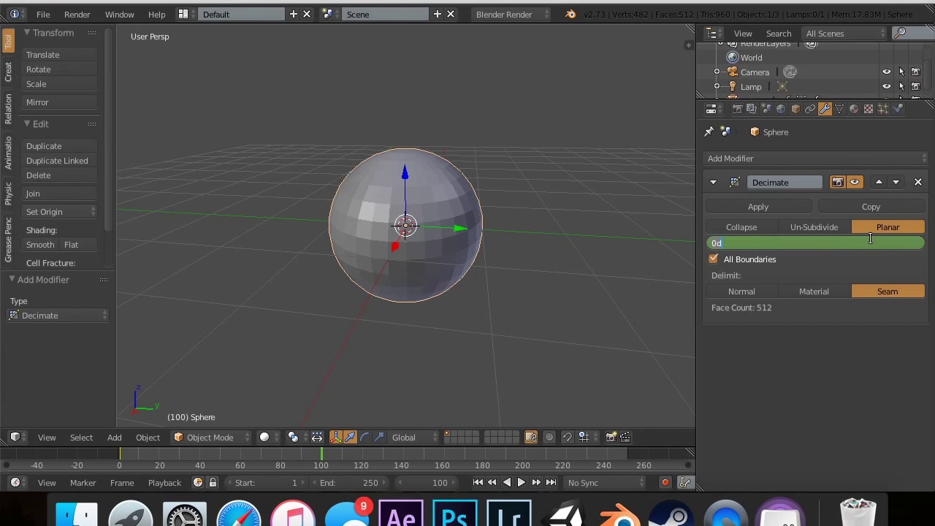
pyautogui.write('180')
pyautogui.press('Return')
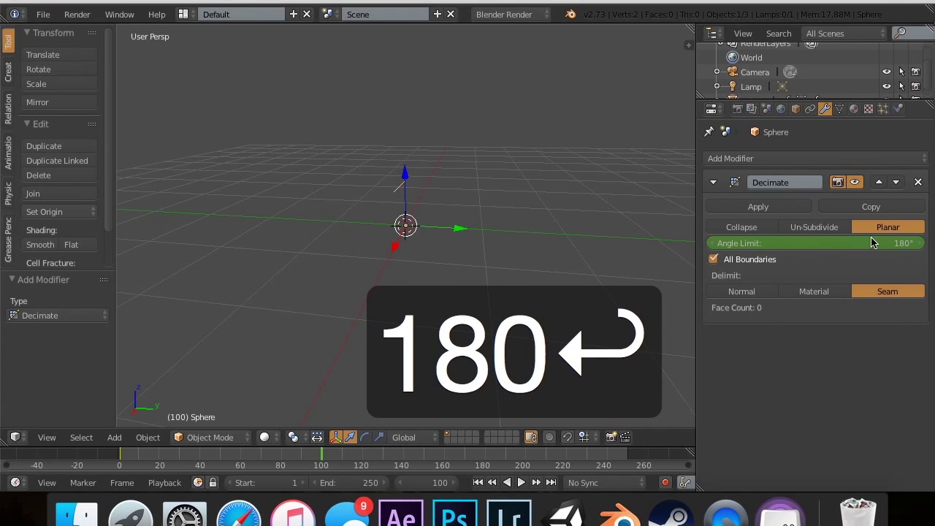
pyautogui.rightClick(871, 242)
pyautogui.click(871, 238)
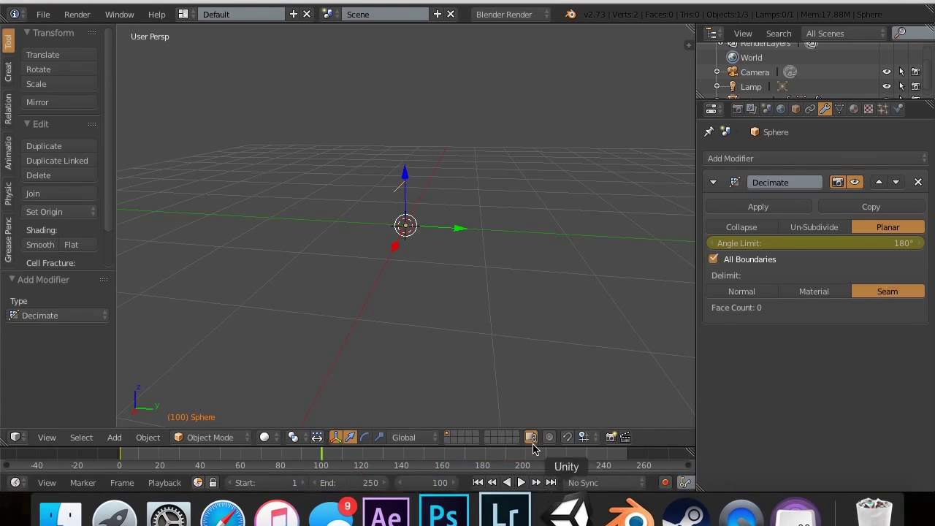
# - Play the animation from frame 1 to watch the sphere dissolve away
pyautogui.click(478, 482)
pyautogui.click(520, 482)
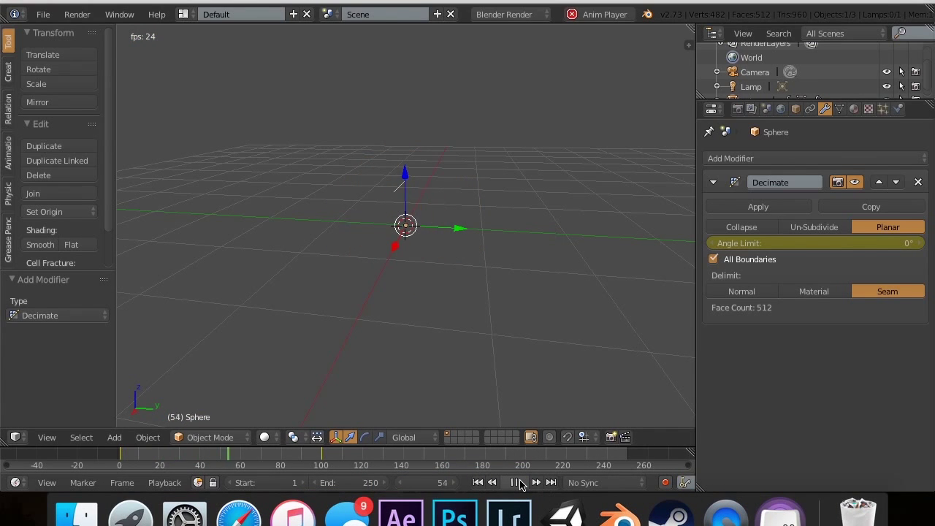
pyautogui.click(478, 482)
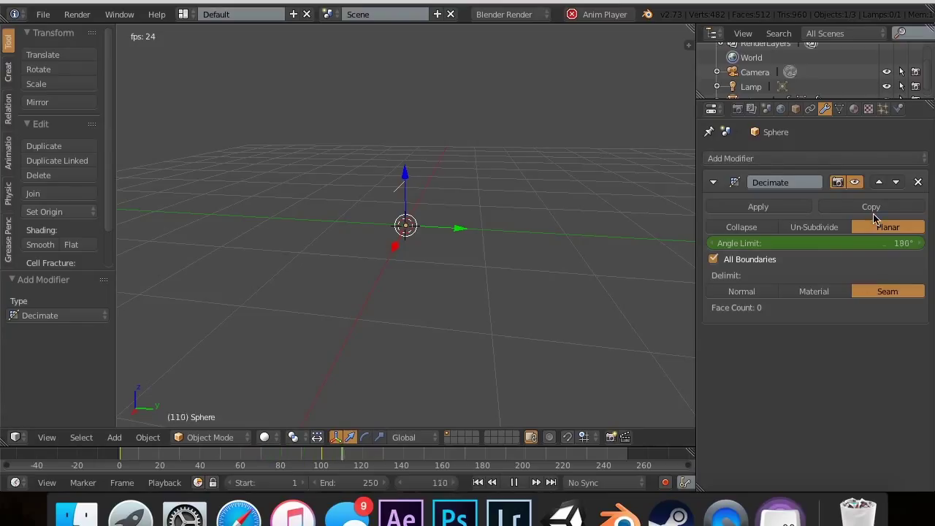
pyautogui.click(511, 484)
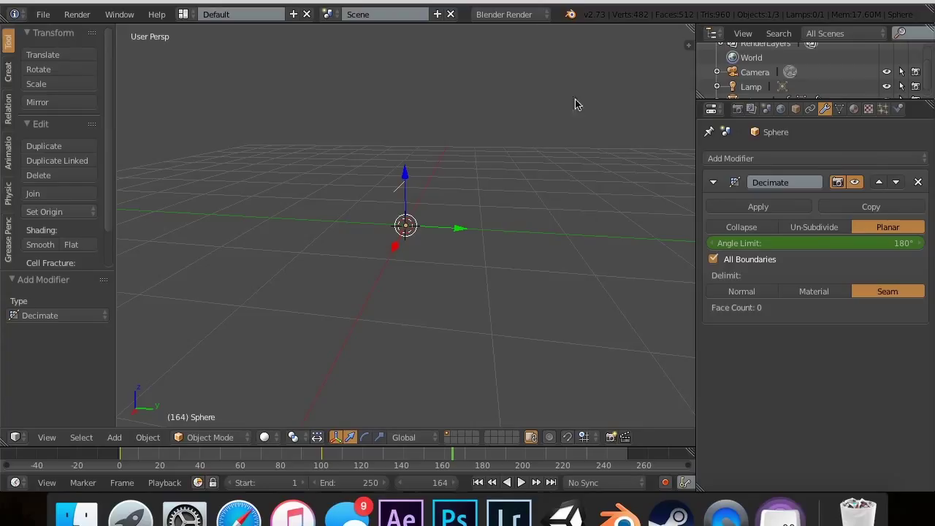